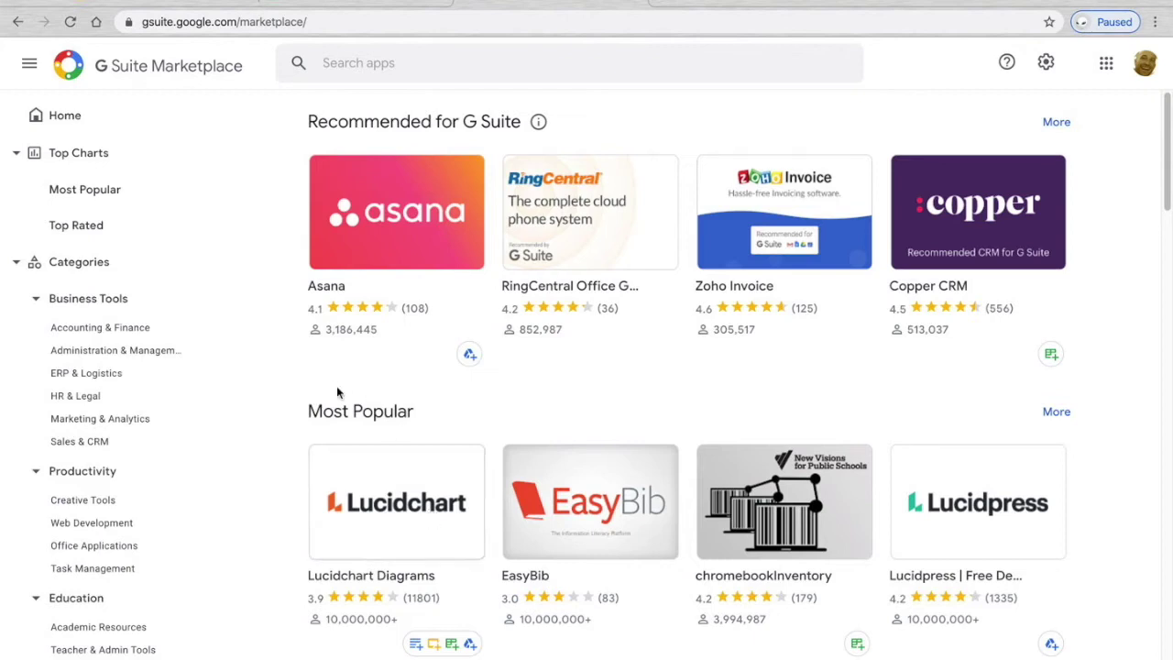
# Search the marketplace for "dimensions" and review the Dimensions API add-on's page.
pyautogui.click(415, 60)
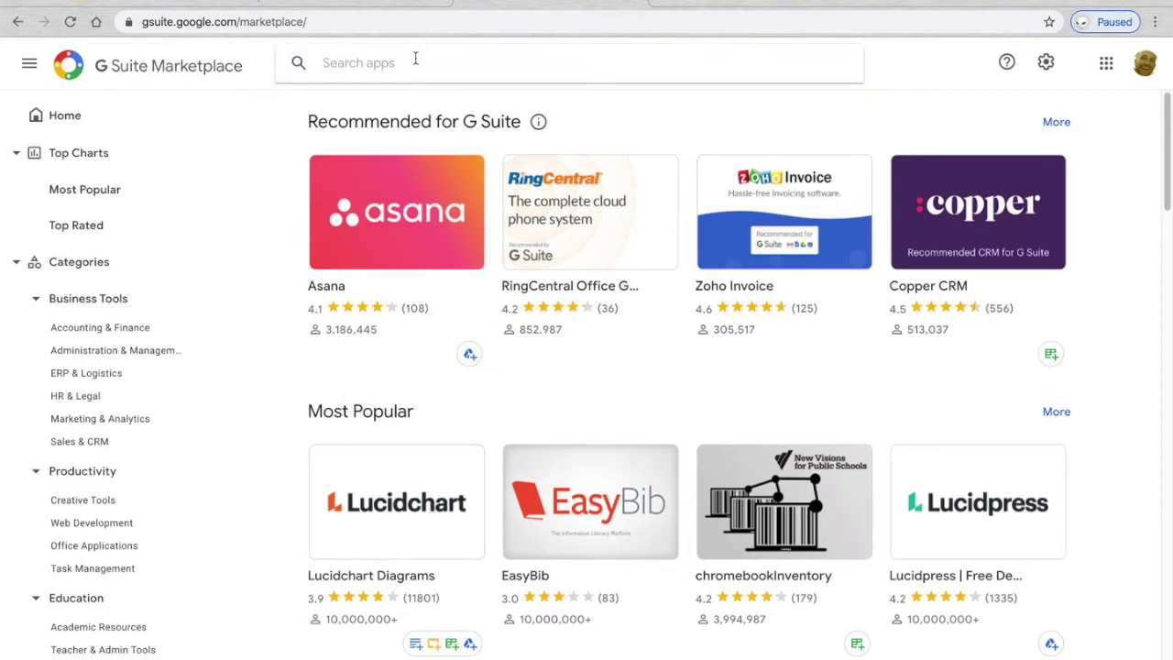
pyautogui.write('dimensions')
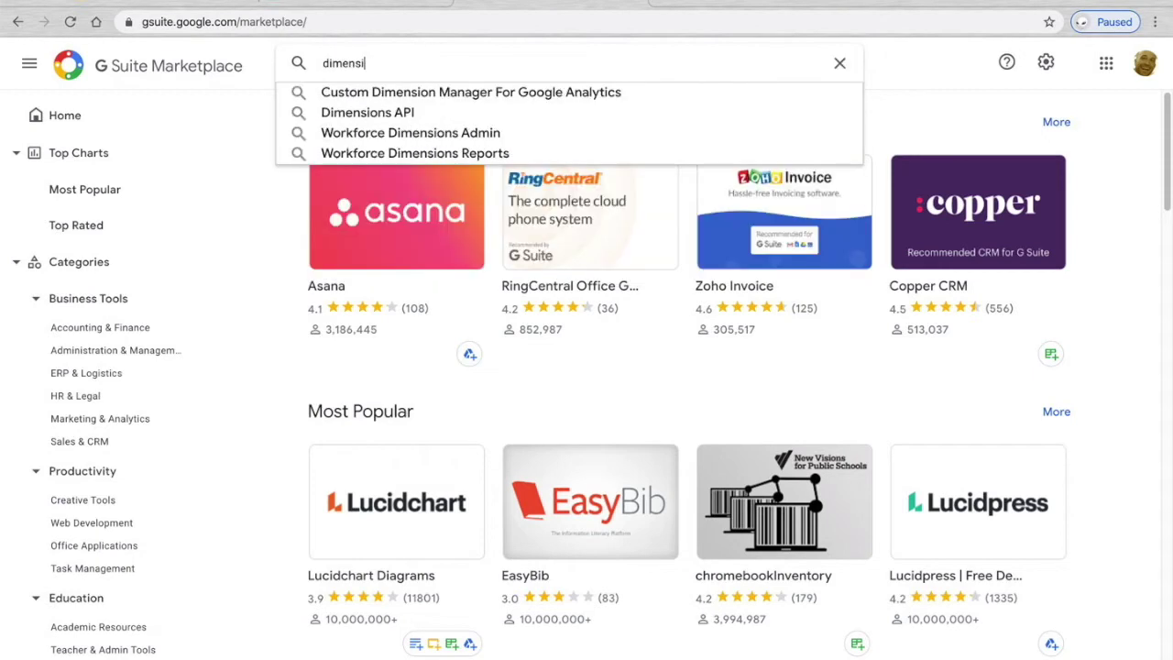
pyautogui.press('Return')
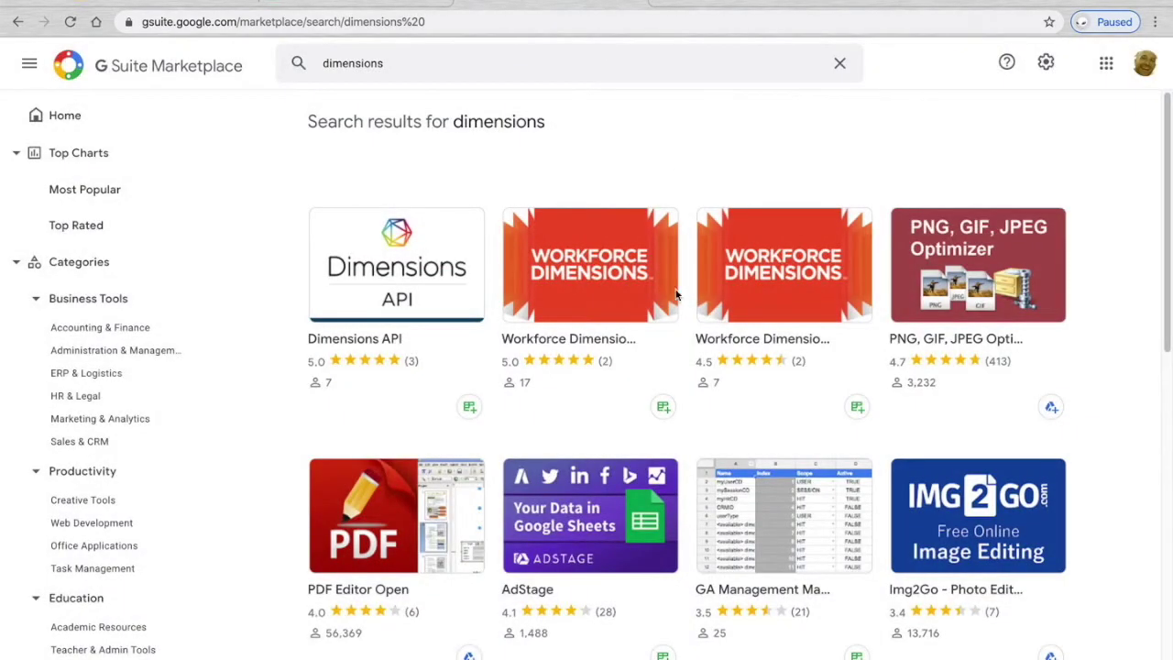
pyautogui.click(413, 271)
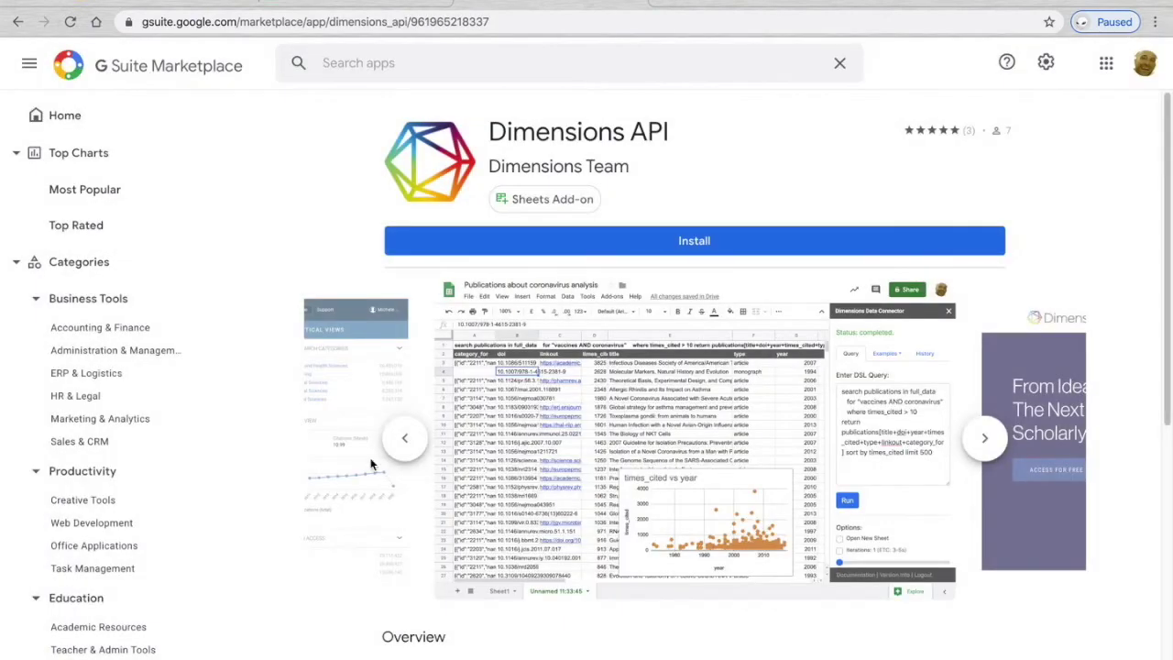
pyautogui.scroll(-5, 357, 462)
pyautogui.scroll(5, 358, 462)
# Install the Dimensions API add-on with the digital-science.com Google account, granting the access it requests.
pyautogui.click(709, 244)
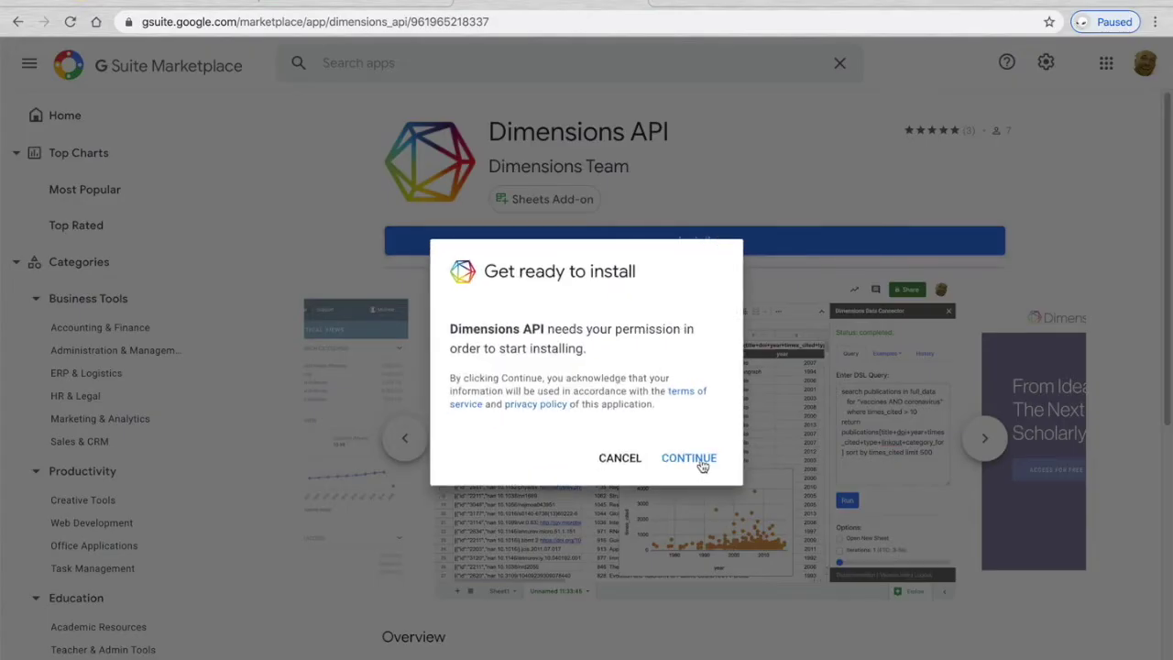
pyautogui.click(689, 457)
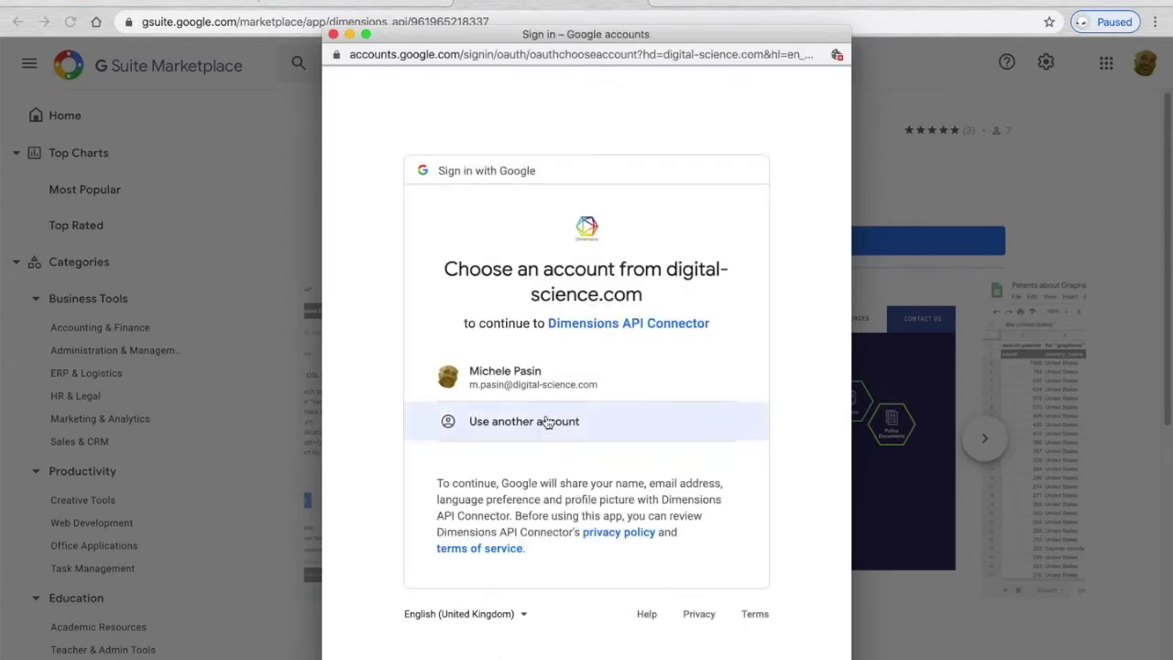
pyautogui.click(516, 385)
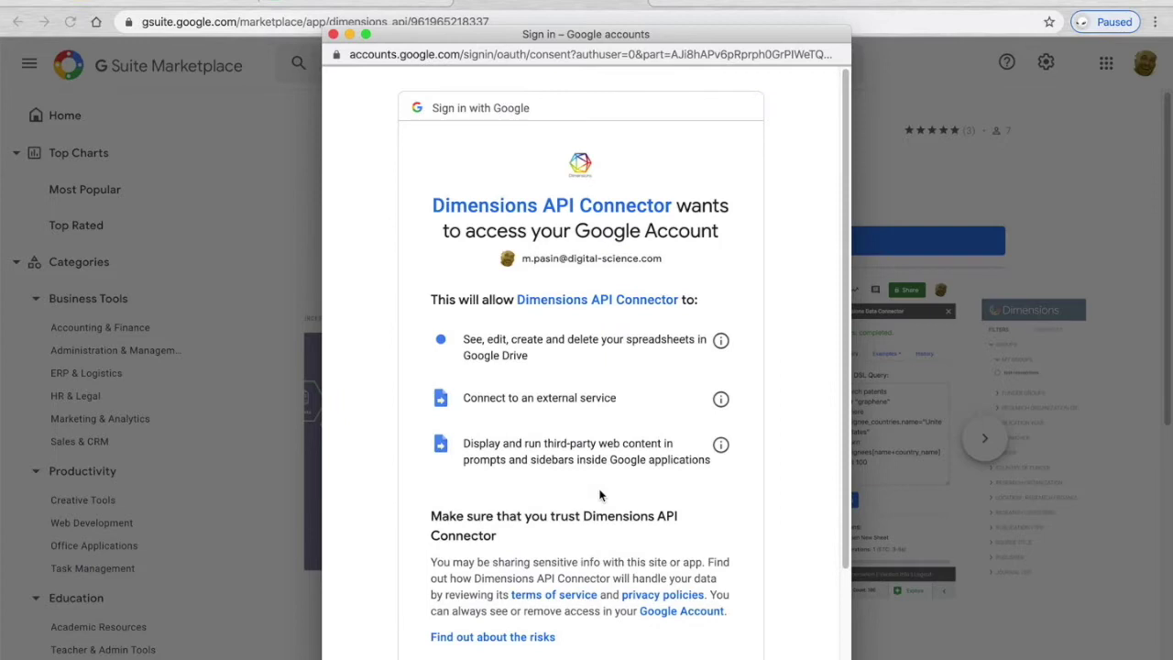
pyautogui.scroll(-2, 604, 486)
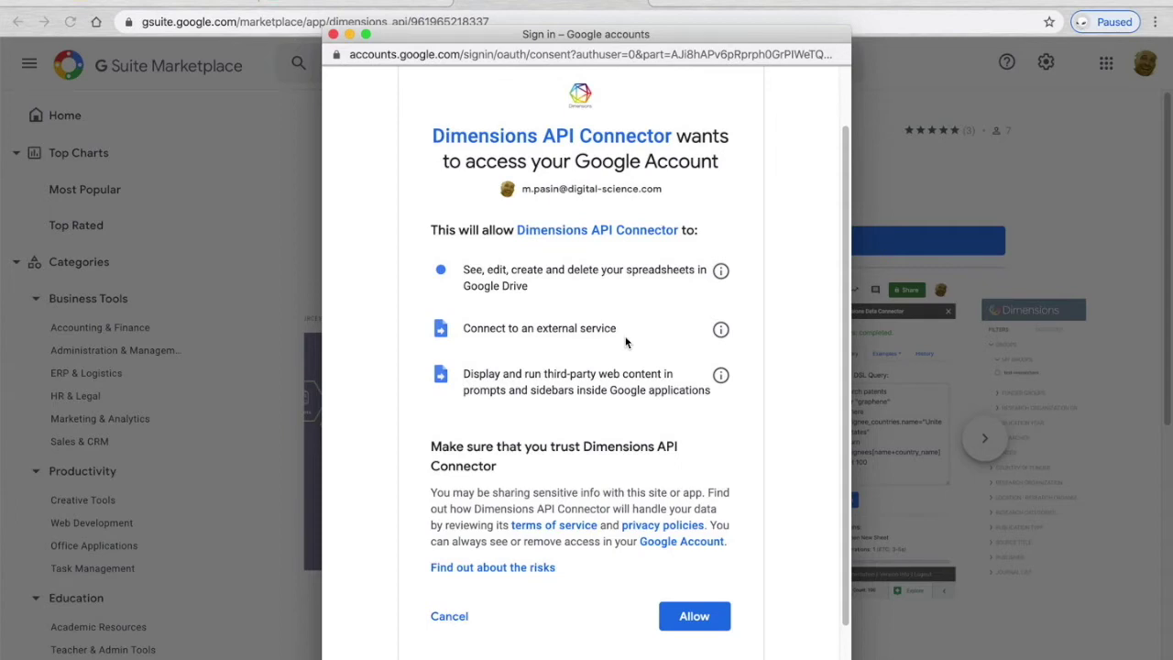
pyautogui.click(719, 620)
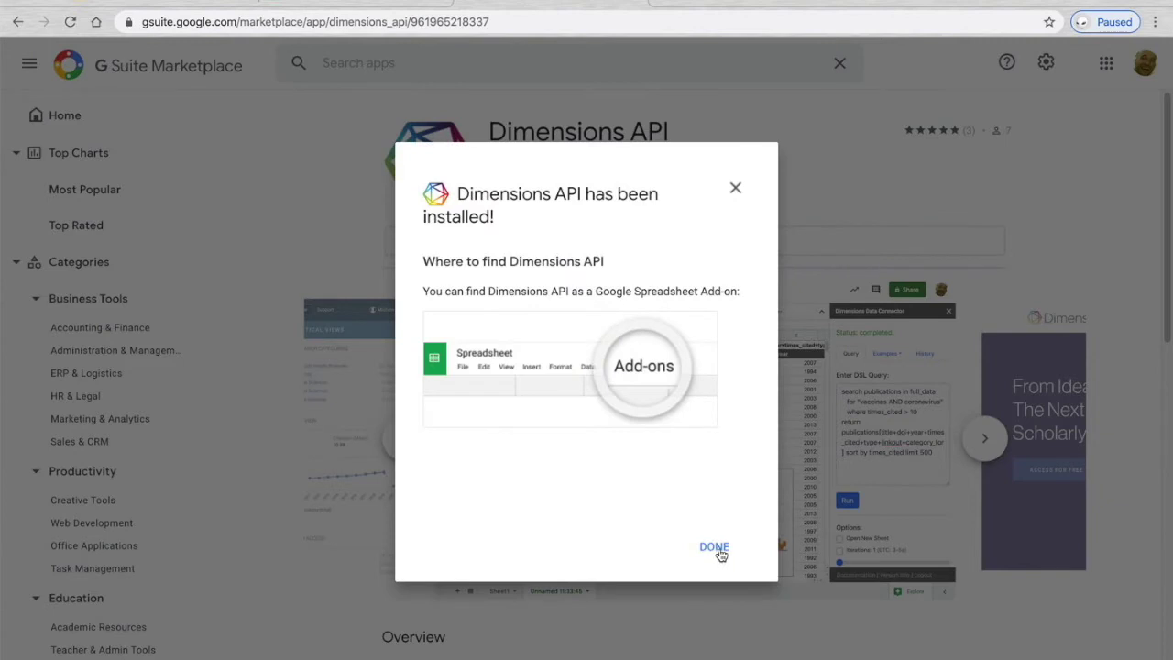
pyautogui.click(716, 549)
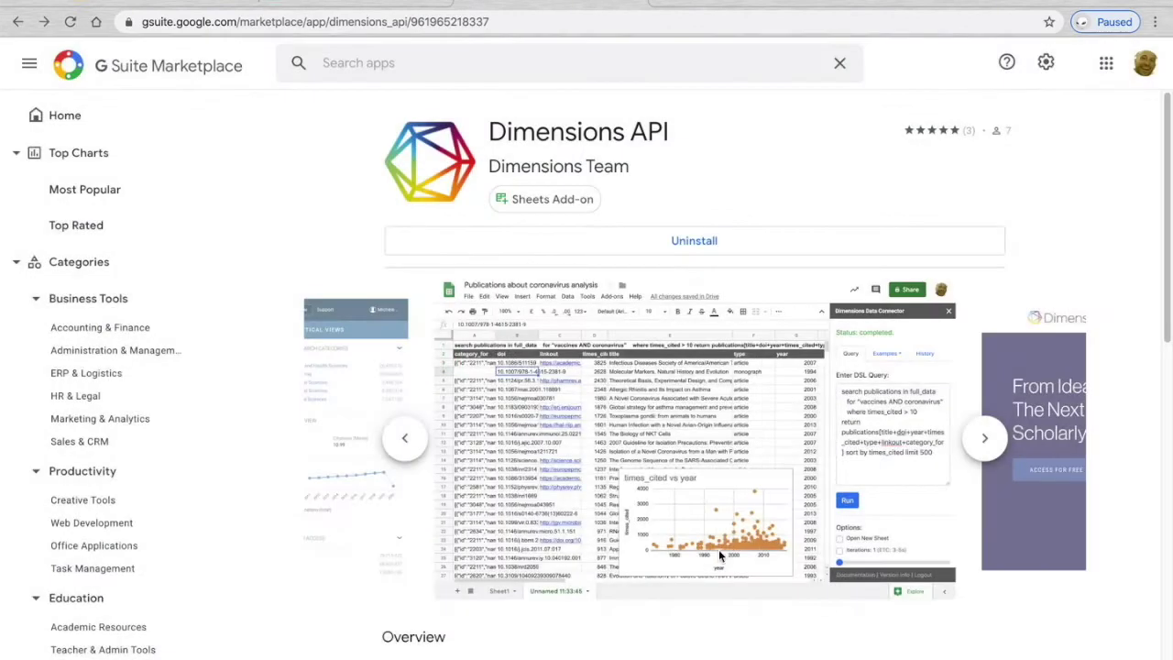
# Reload the "Dimensions API - demo" spreadsheet and open Run Queries from the Dimensions API add-on.
pyautogui.click(354, 4)
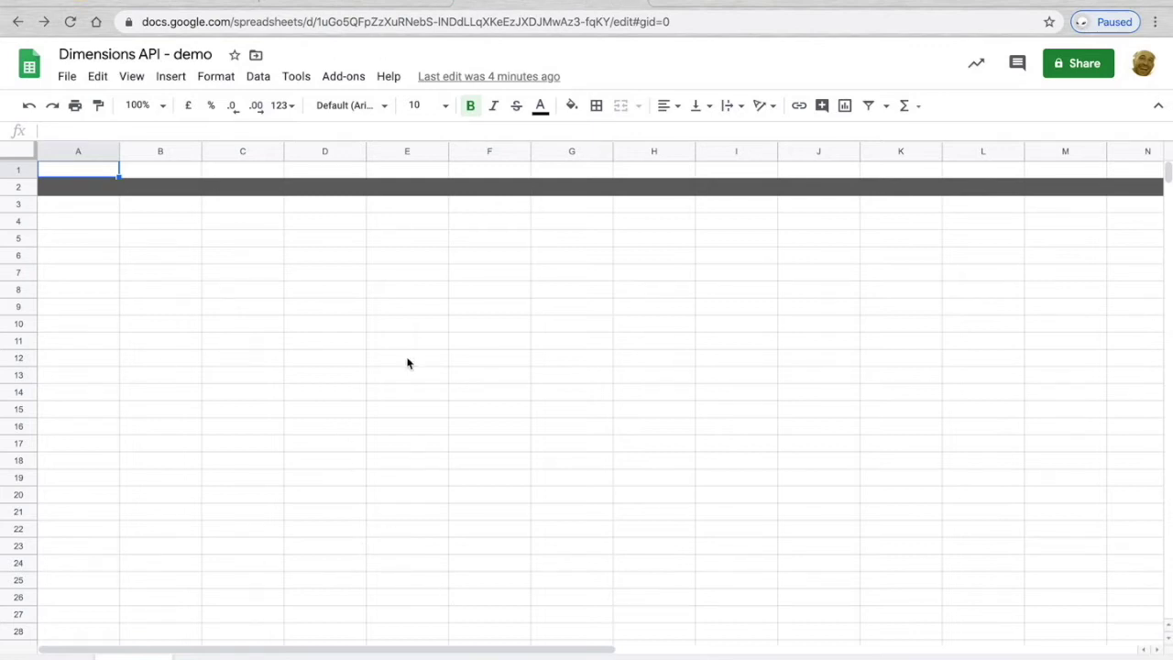
pyautogui.click(585, 22)
pyautogui.press('Return')
pyautogui.click(353, 84)
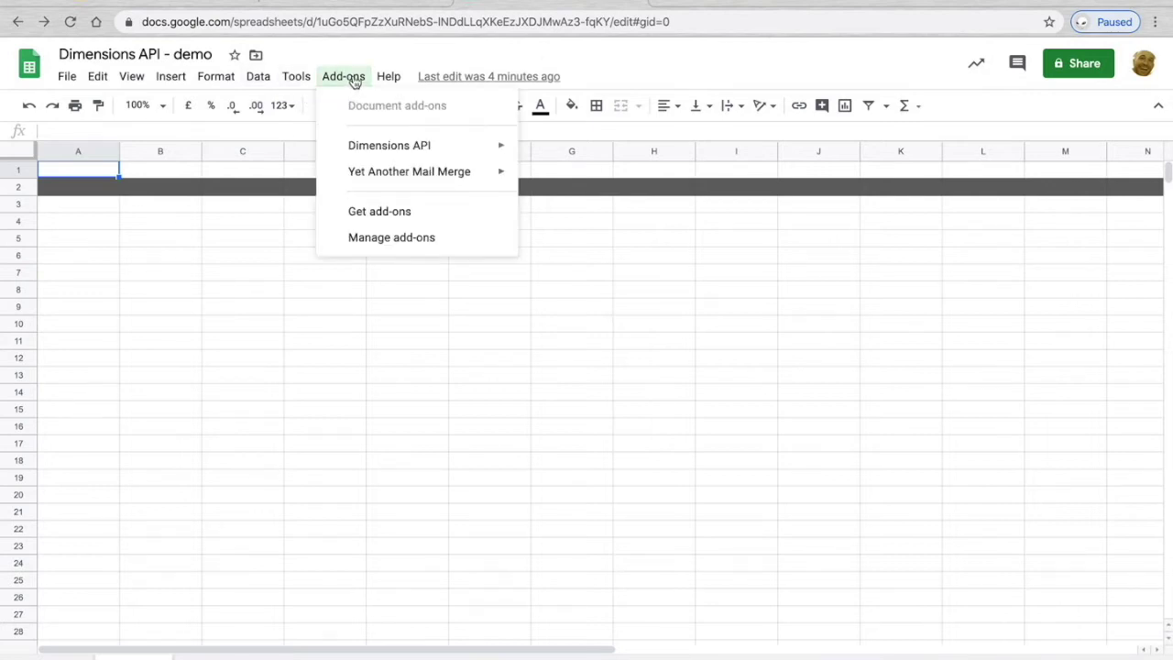
pyautogui.moveTo(382, 155)
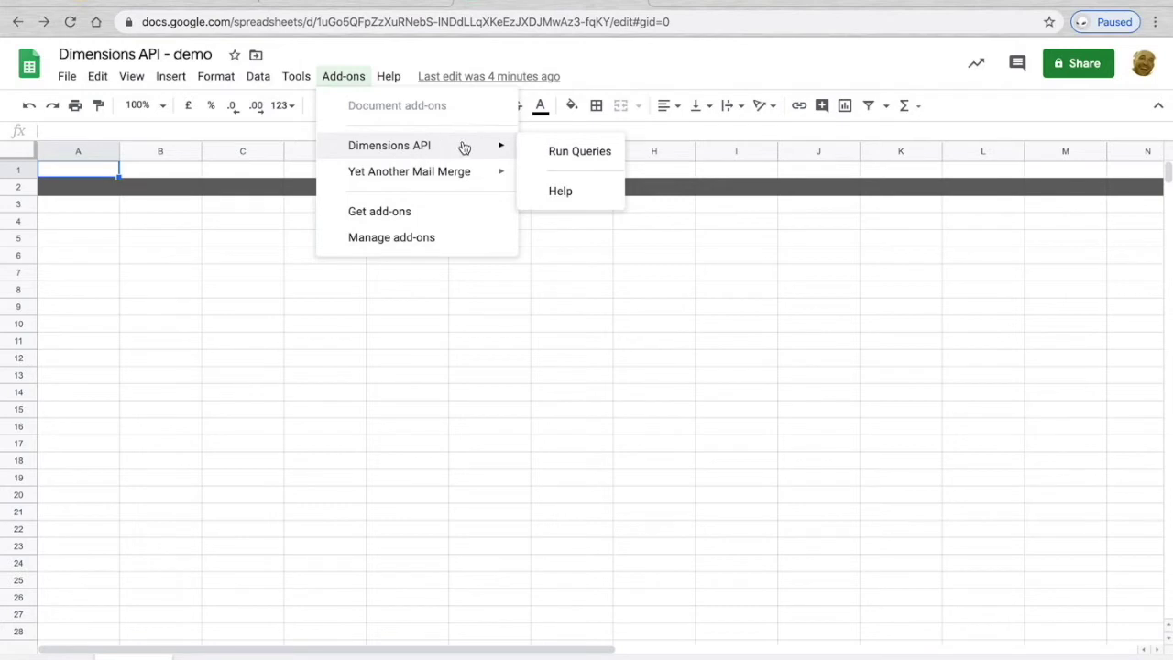
pyautogui.click(572, 158)
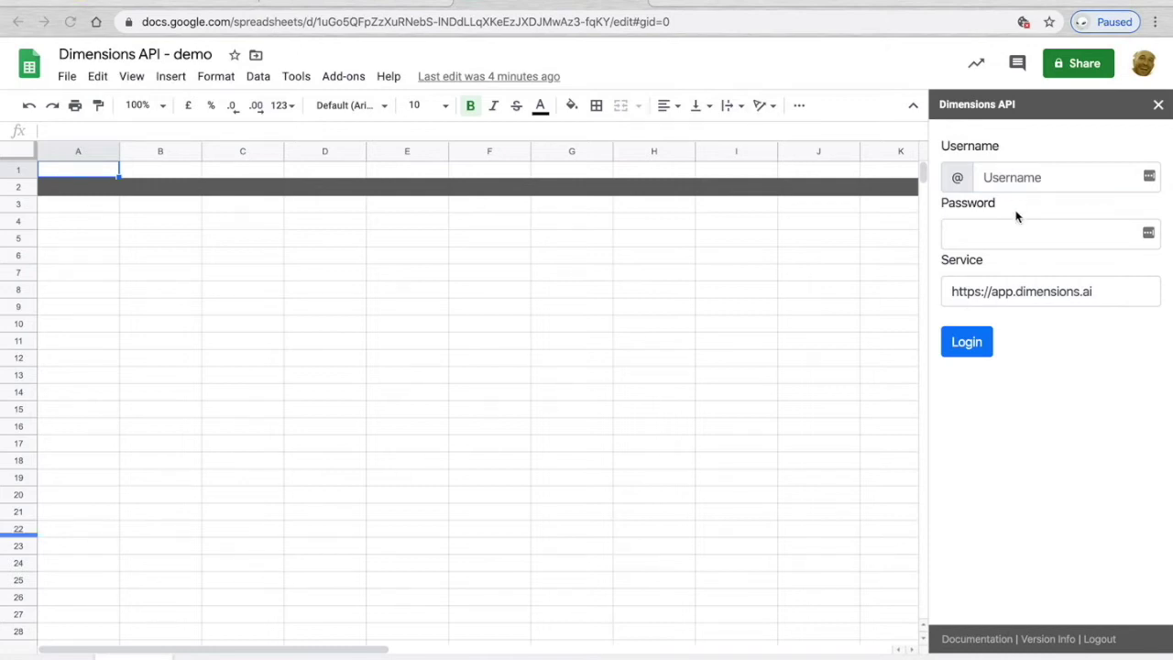
# Log in to the Dimensions API add-on with the account's username and password.
pyautogui.click(1045, 179)
pyautogui.hotkey('ctrl', 'v')
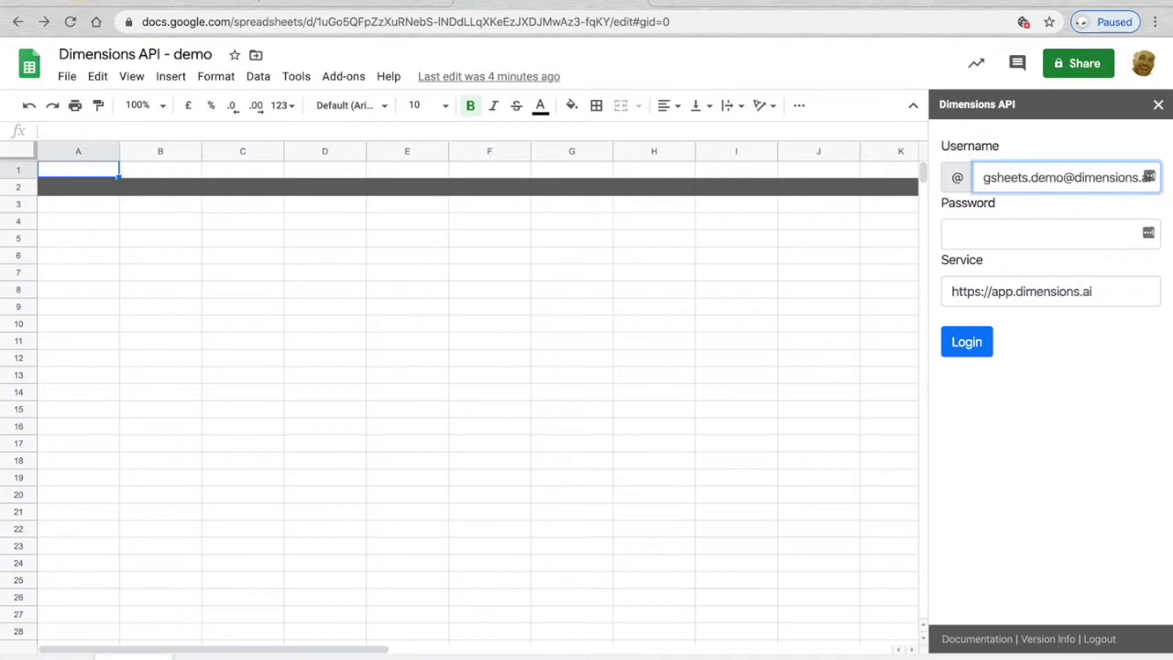
pyautogui.press('super+Tab')
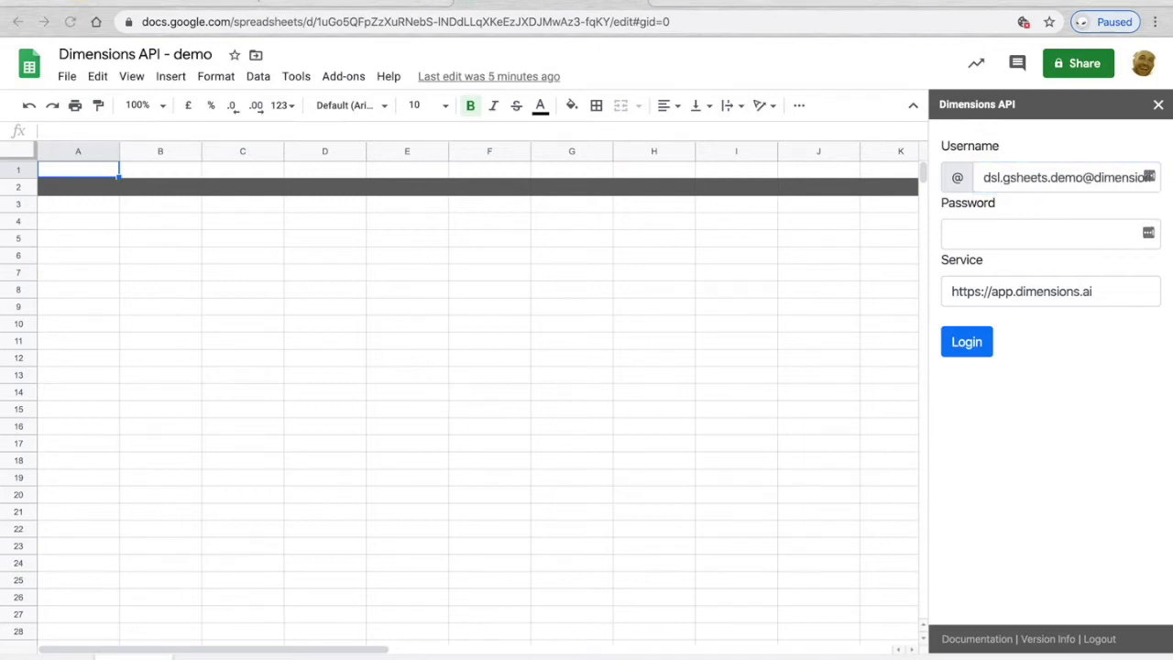
pyautogui.click(1035, 234)
pyautogui.hotkey('ctrl', 'v')
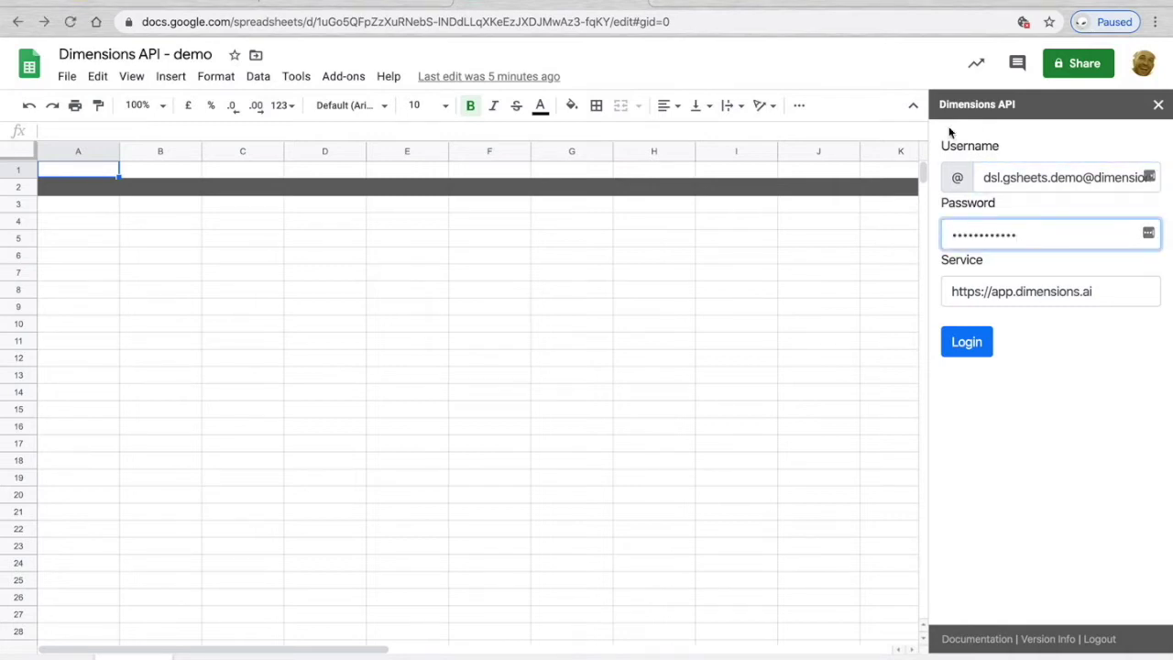
pyautogui.click(977, 355)
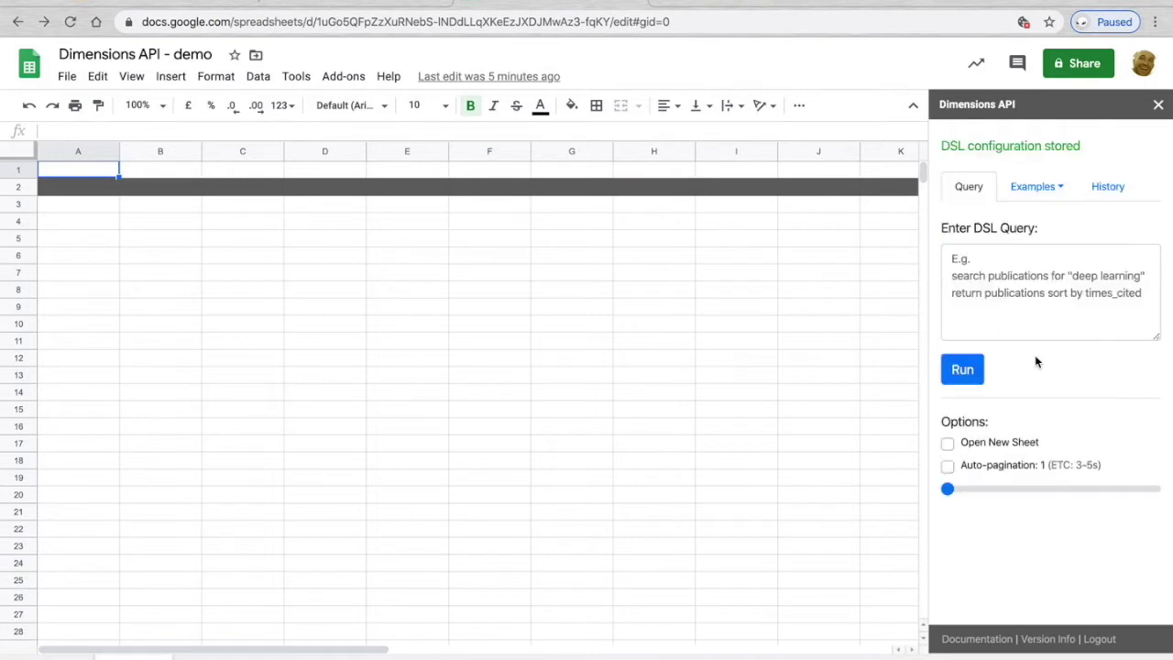
# Load the publications example query for "malaria" with limit 500 and put its return clause on a separate line.
pyautogui.click(1056, 302)
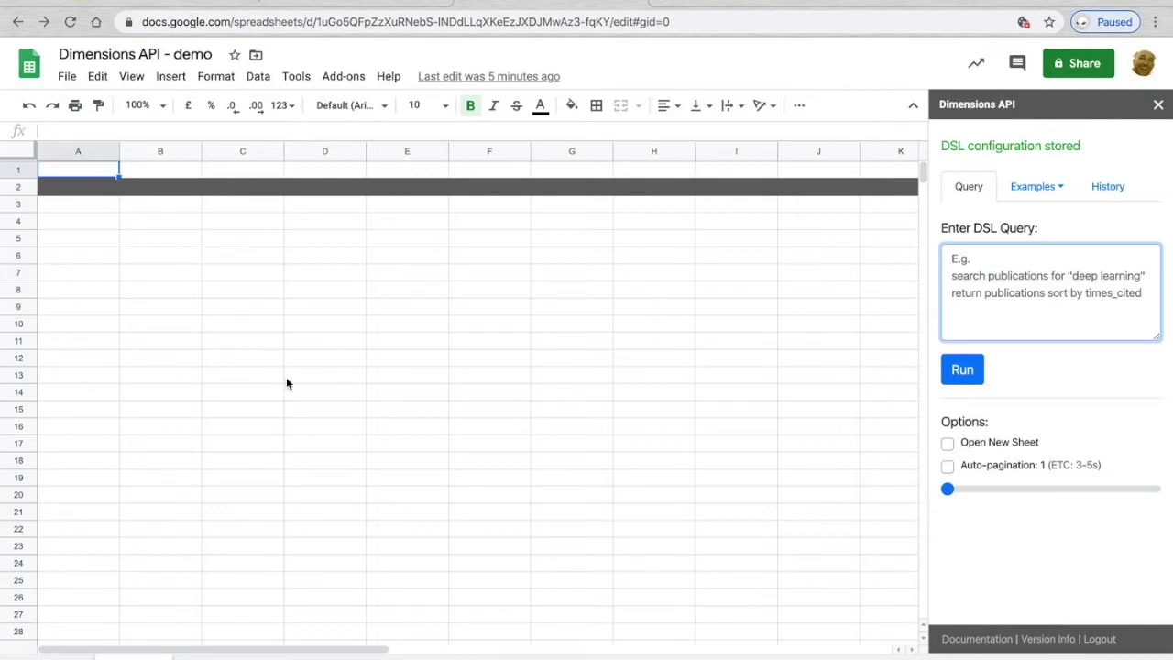
pyautogui.click(1062, 193)
pyautogui.click(1029, 232)
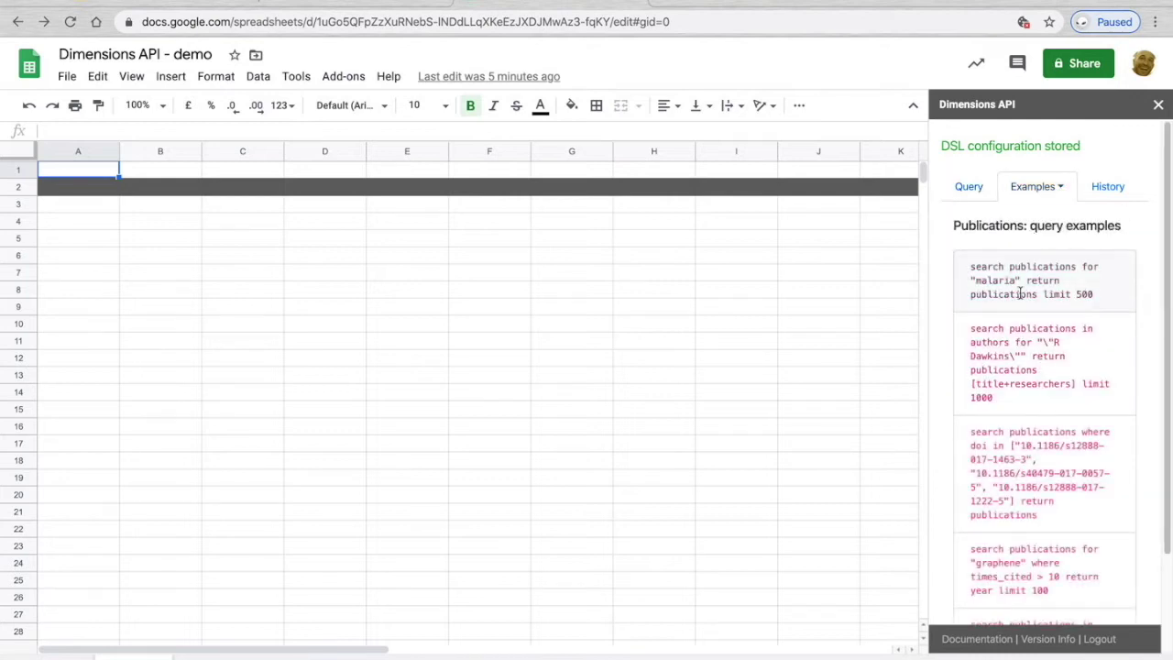
pyautogui.click(1020, 293)
pyautogui.click(1074, 302)
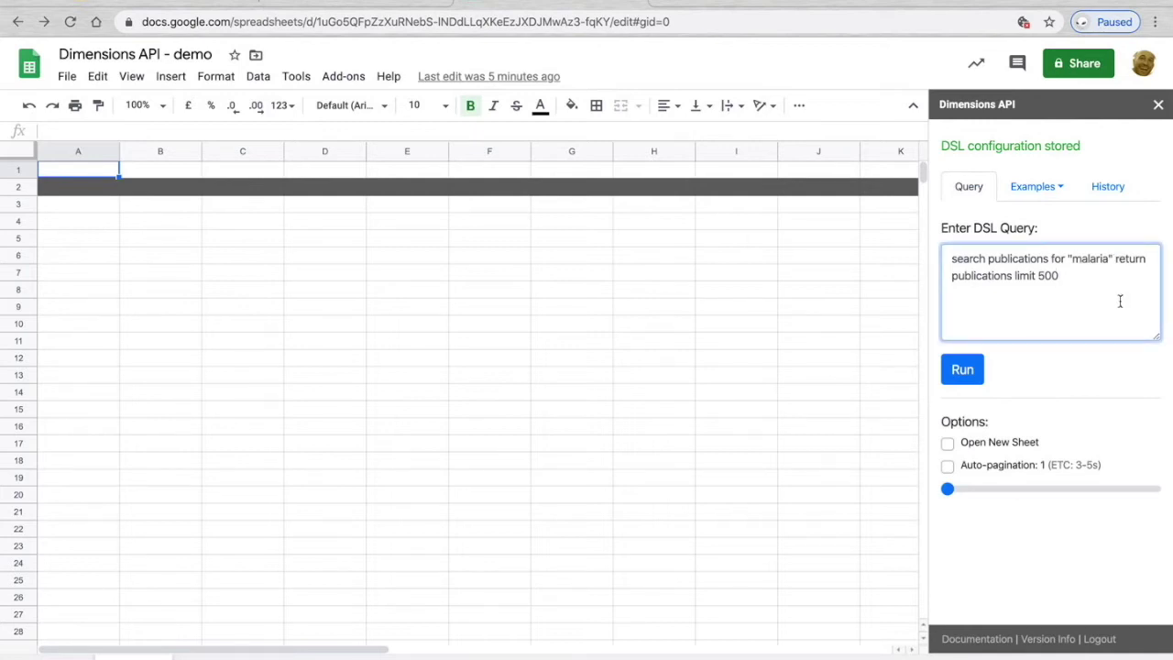
pyautogui.press('Return')
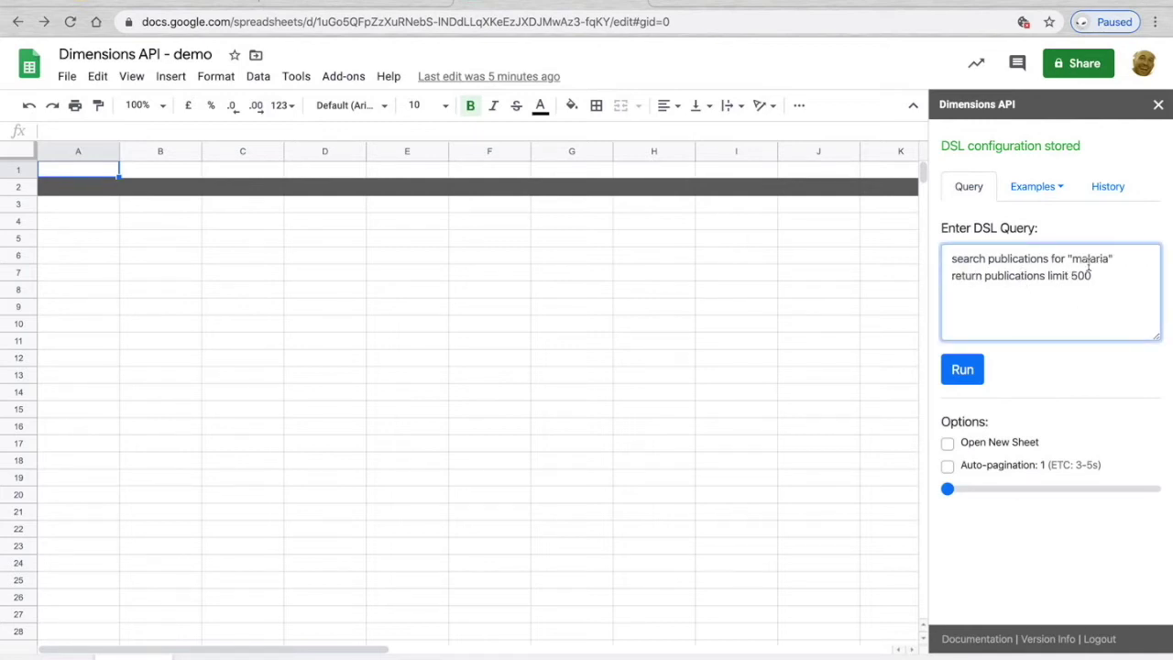
# Run the "malaria" publications query into the current sheet.
pyautogui.moveTo(1110, 260); pyautogui.dragTo(1082, 259)
pyautogui.click(1089, 299)
pyautogui.click(975, 375)
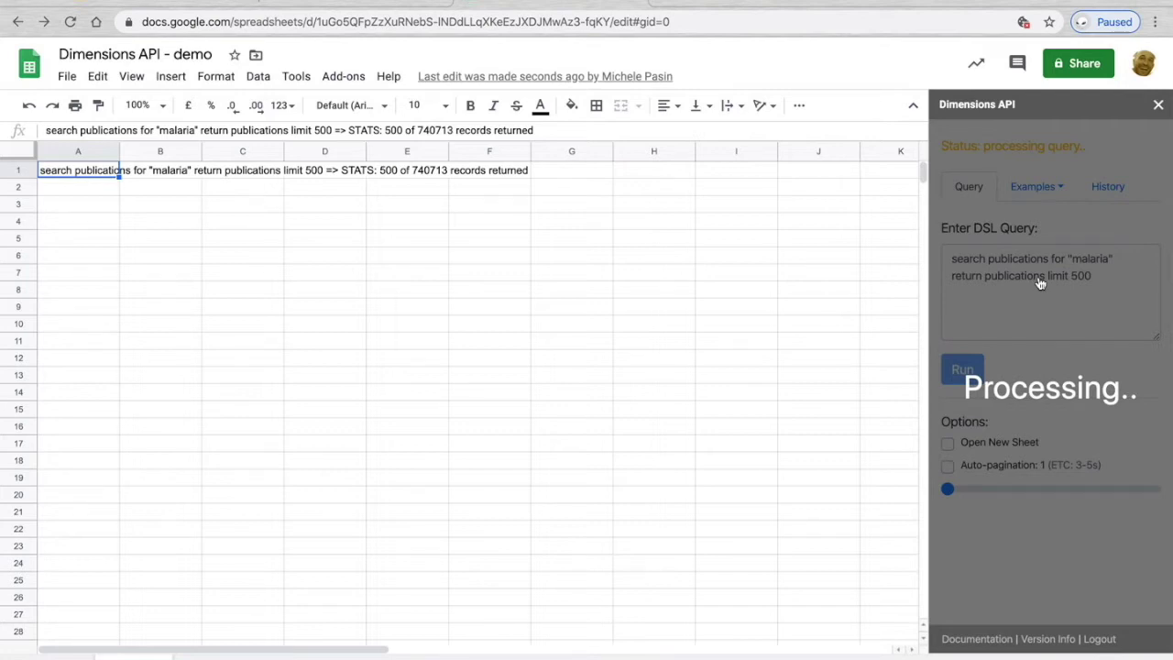
# Look through the publication rows and columns that the "malaria" query returned.
pyautogui.click(153, 394)
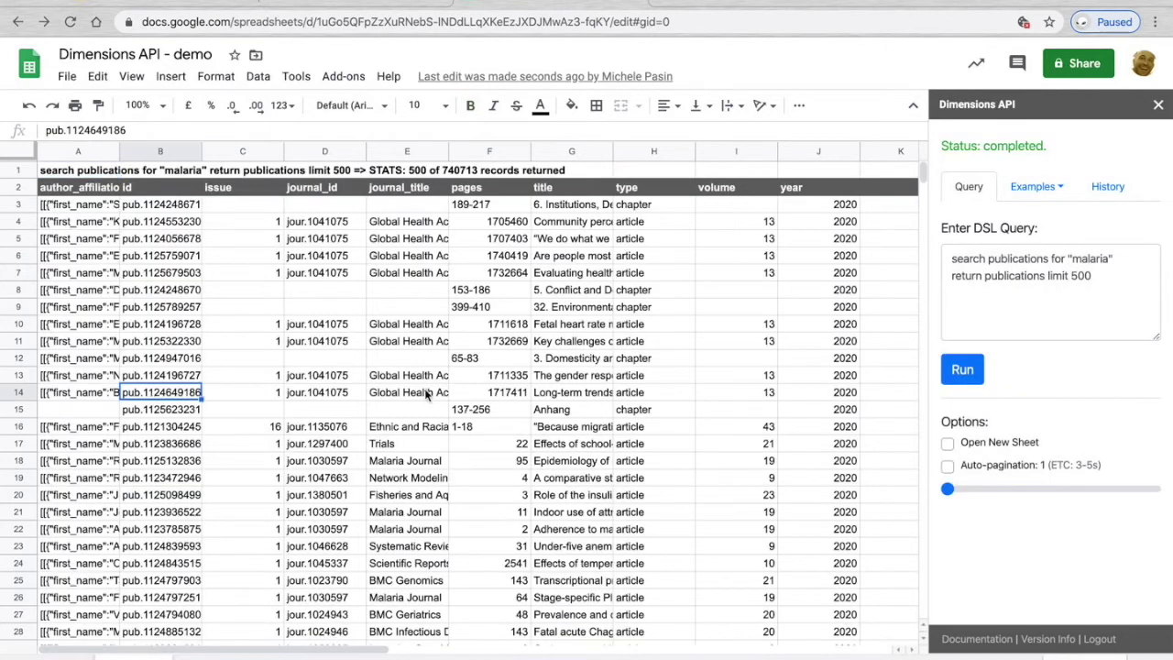
pyautogui.scroll(-2, 409, 397)
pyautogui.scroll(-20, 408, 397)
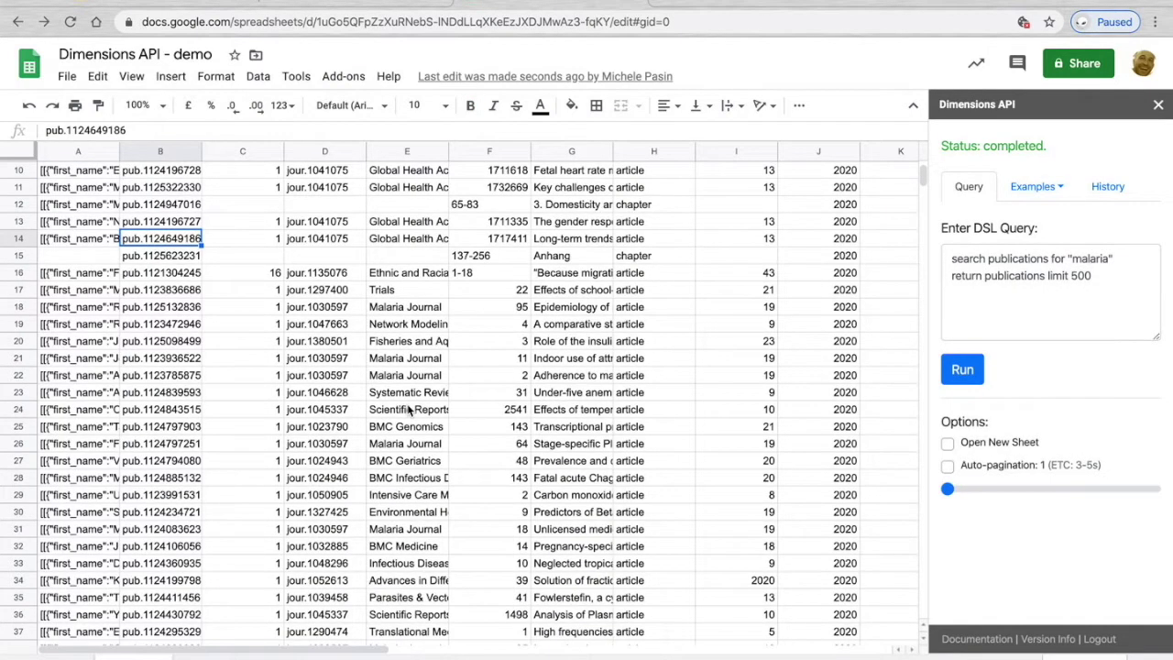
pyautogui.scroll(20, 408, 414)
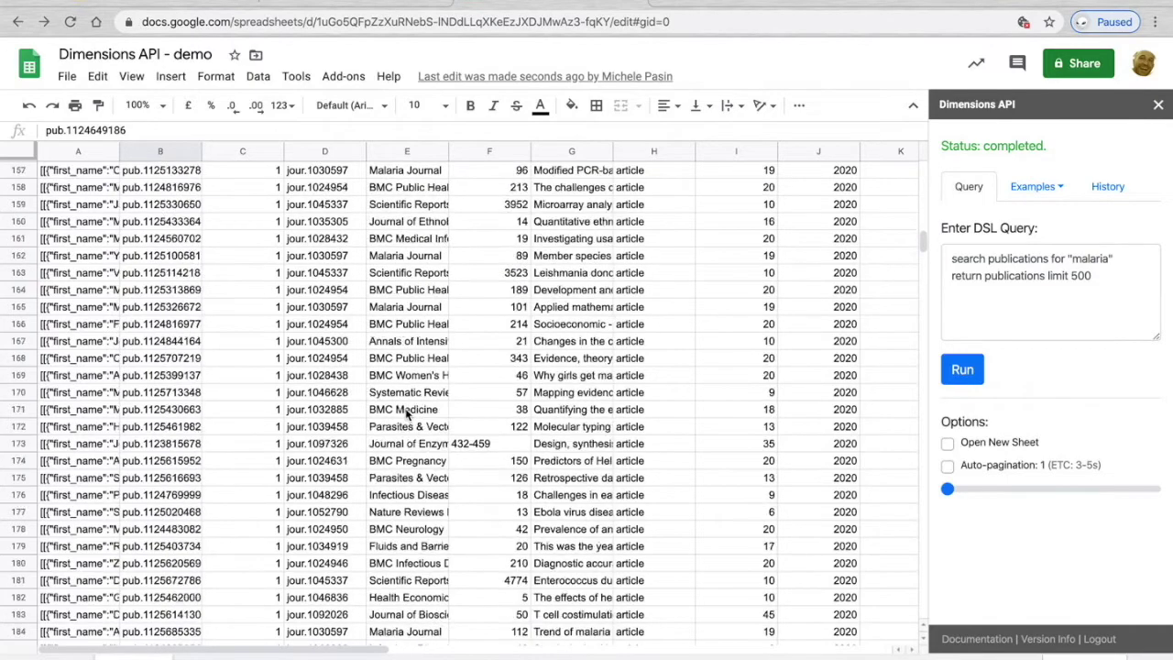
pyautogui.scroll(14, 403, 414)
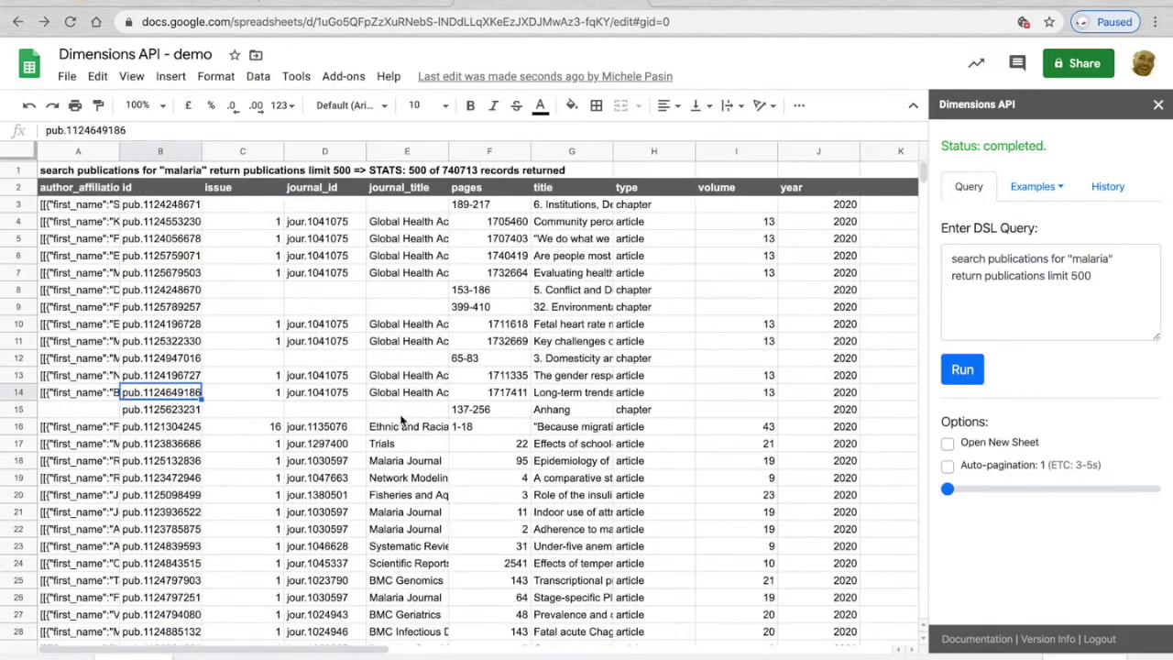
pyautogui.click(253, 340)
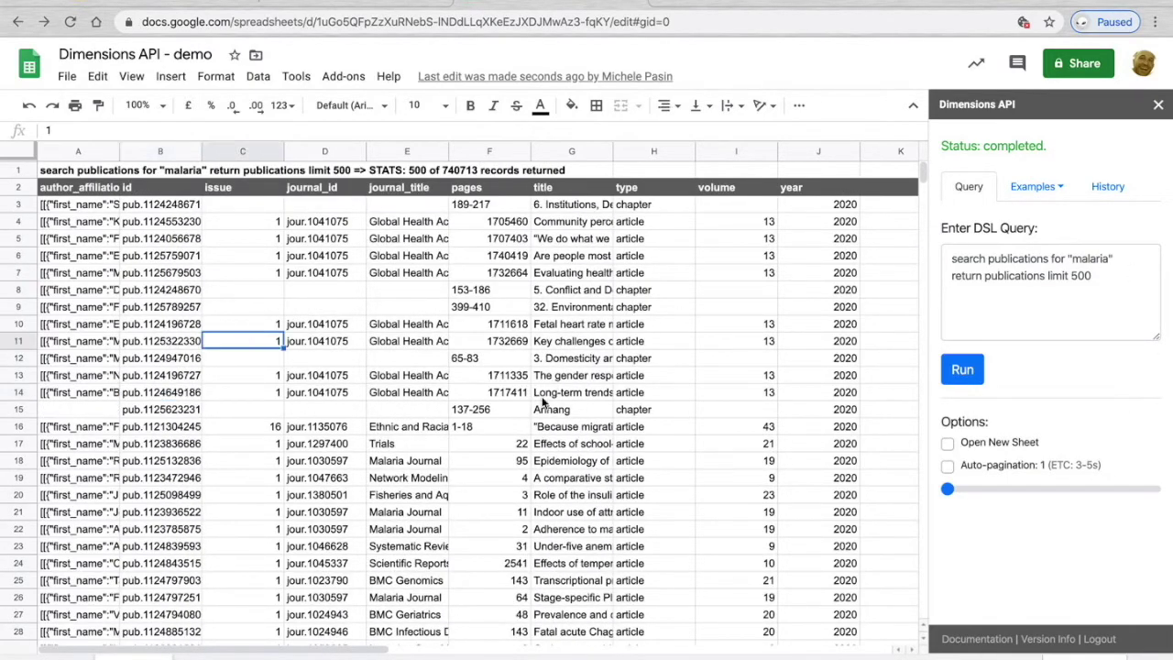
# Insert Explore's suggested pie chart for the journal_title column into the sheet and enlarge it to span columns A to I.
pyautogui.click(383, 149)
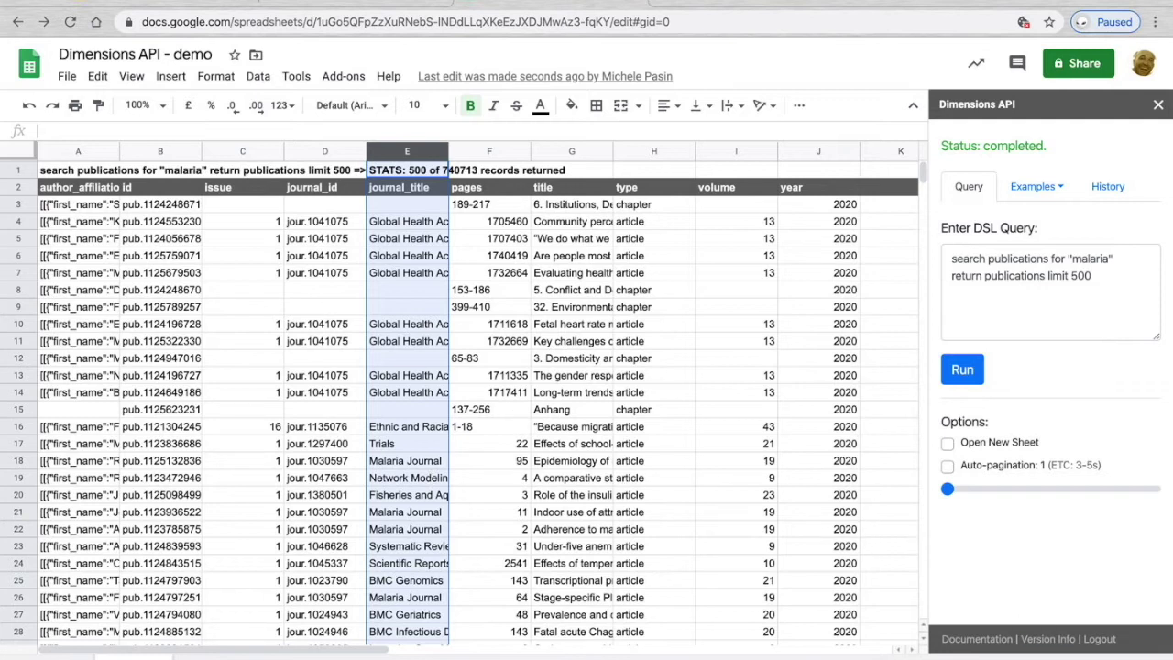
pyautogui.click(1097, 656)
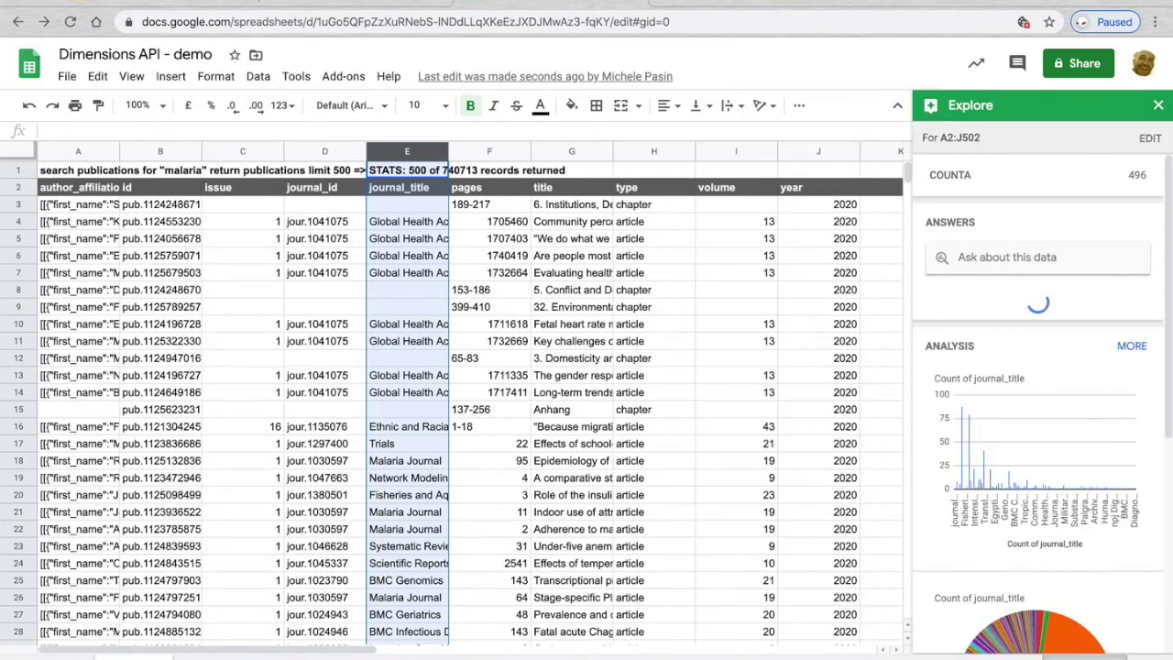
pyautogui.scroll(-5, 1053, 412)
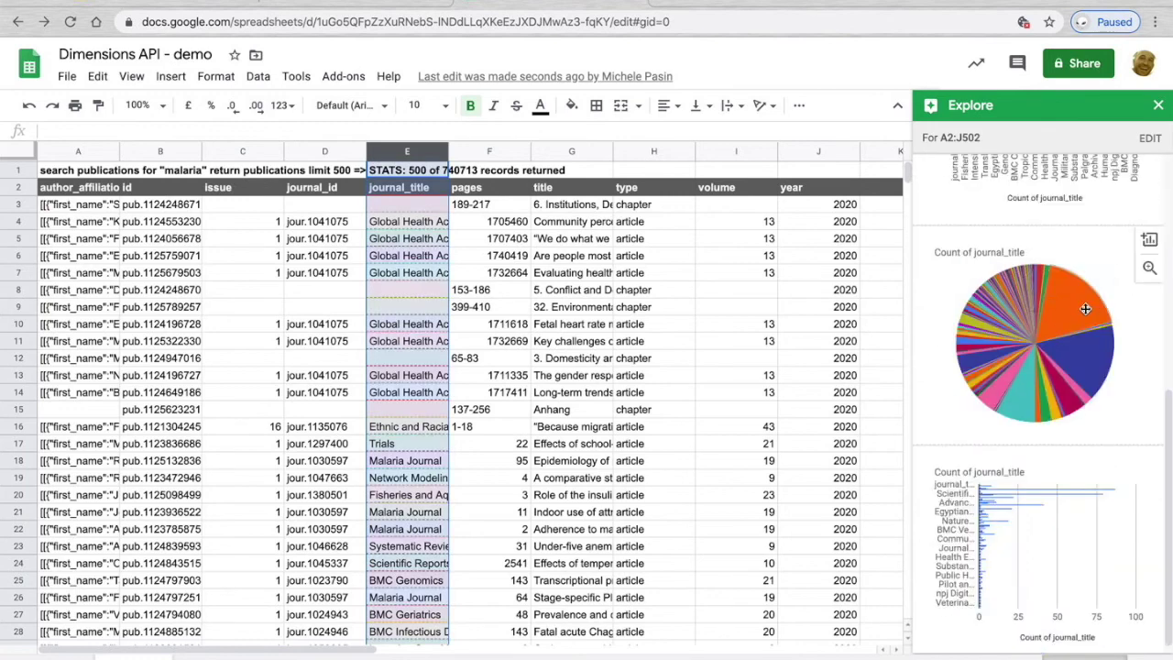
pyautogui.moveTo(1085, 308); pyautogui.dragTo(229, 330)
pyautogui.moveTo(559, 561); pyautogui.dragTo(800, 629)
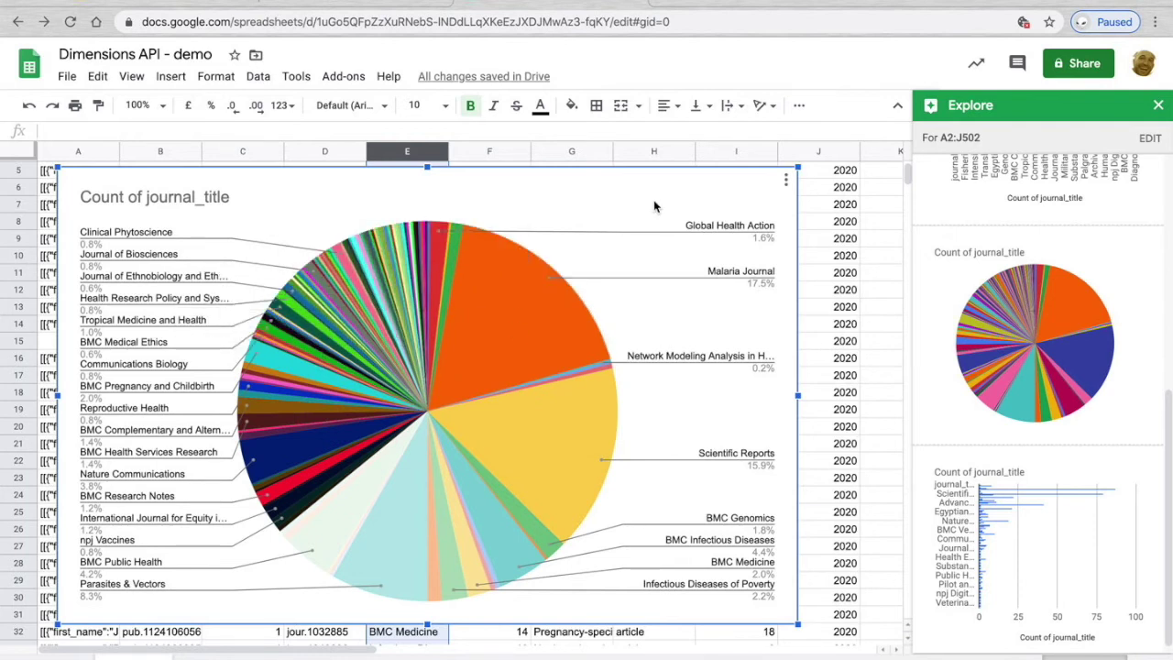
# Delete the journal_title pie chart, then close Explore after checking its suggestions for the year column.
pyautogui.press('Delete')
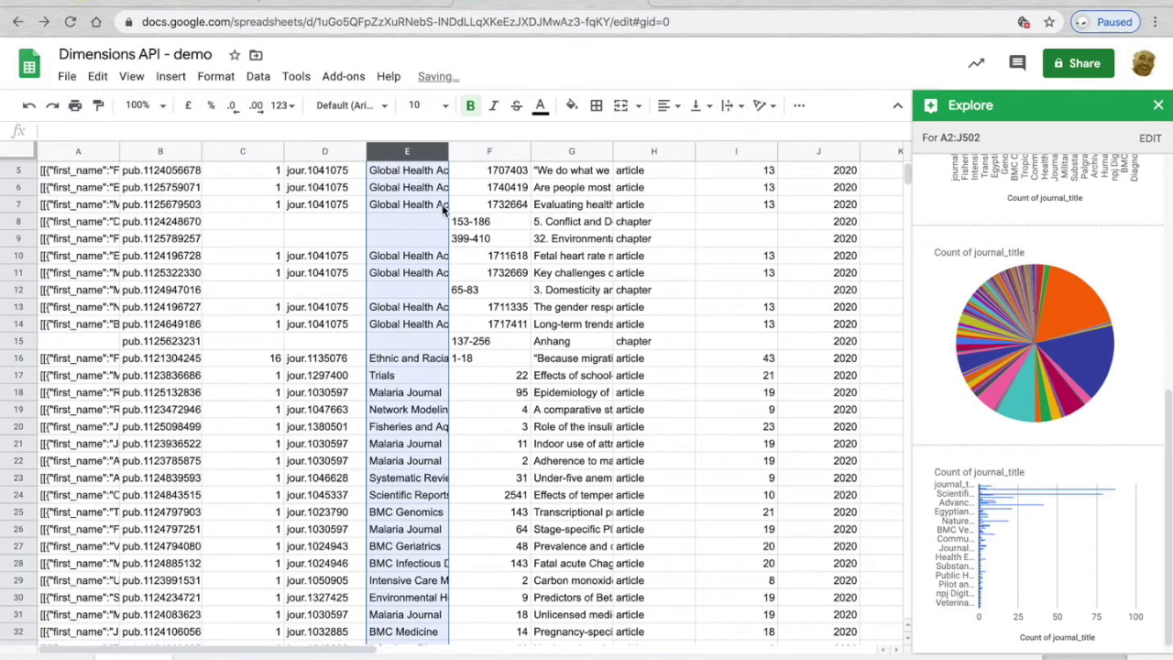
pyautogui.click(794, 157)
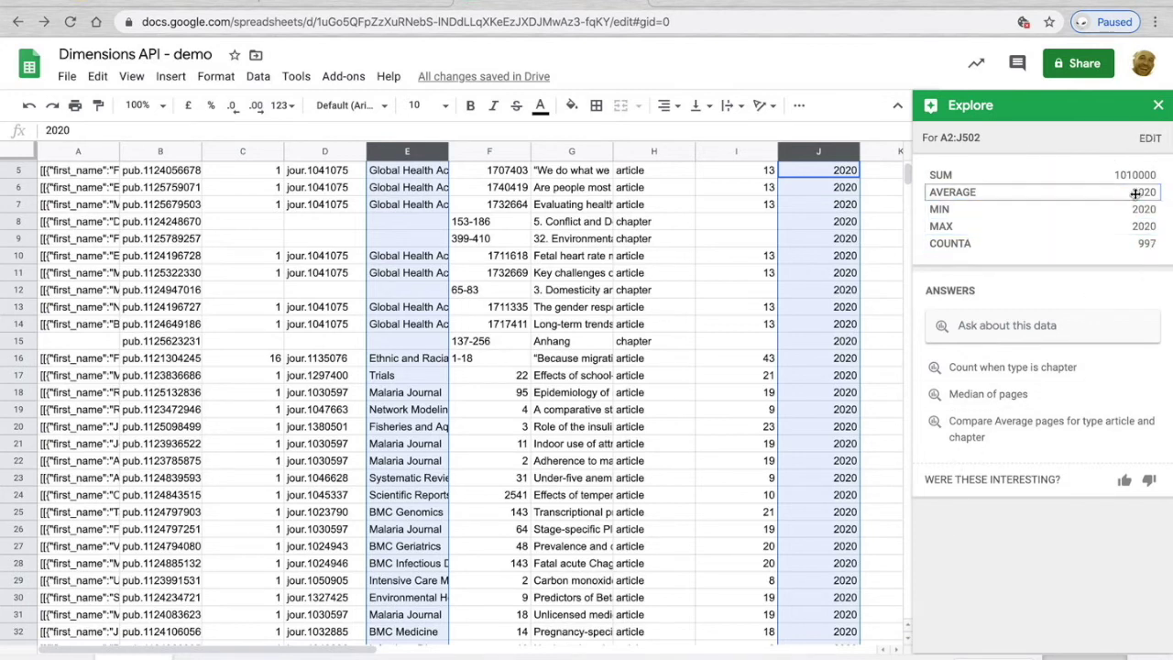
pyautogui.click(1158, 108)
pyautogui.click(586, 375)
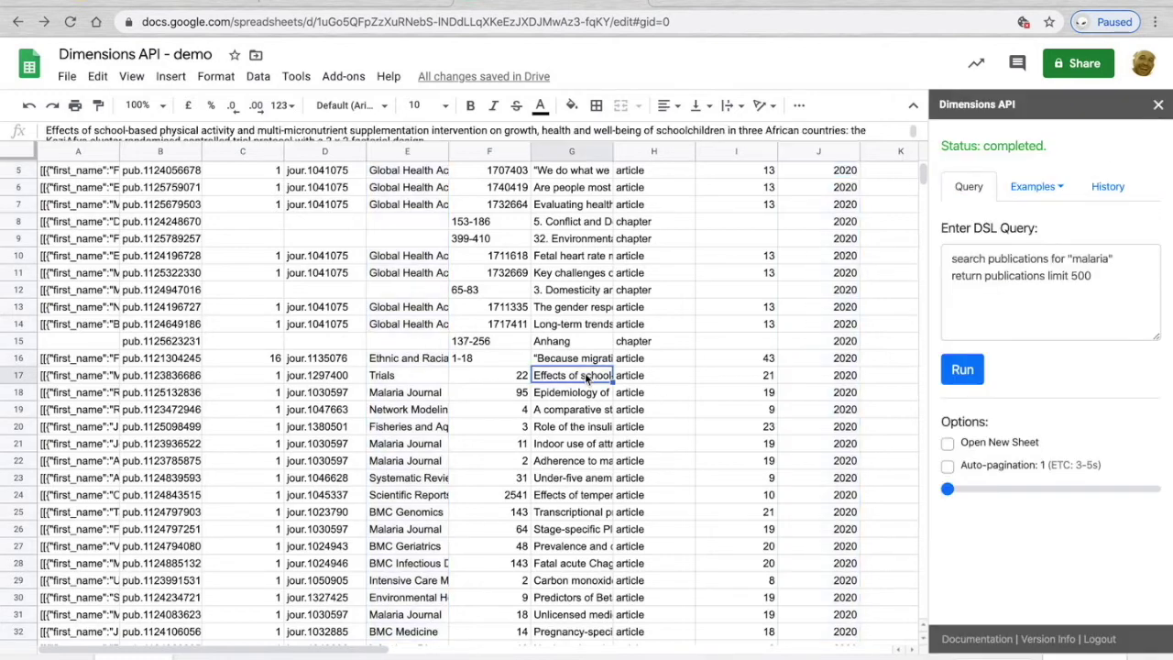
# Check the add-on's recent query history, then return to the query editor.
pyautogui.scroll(2, 584, 375)
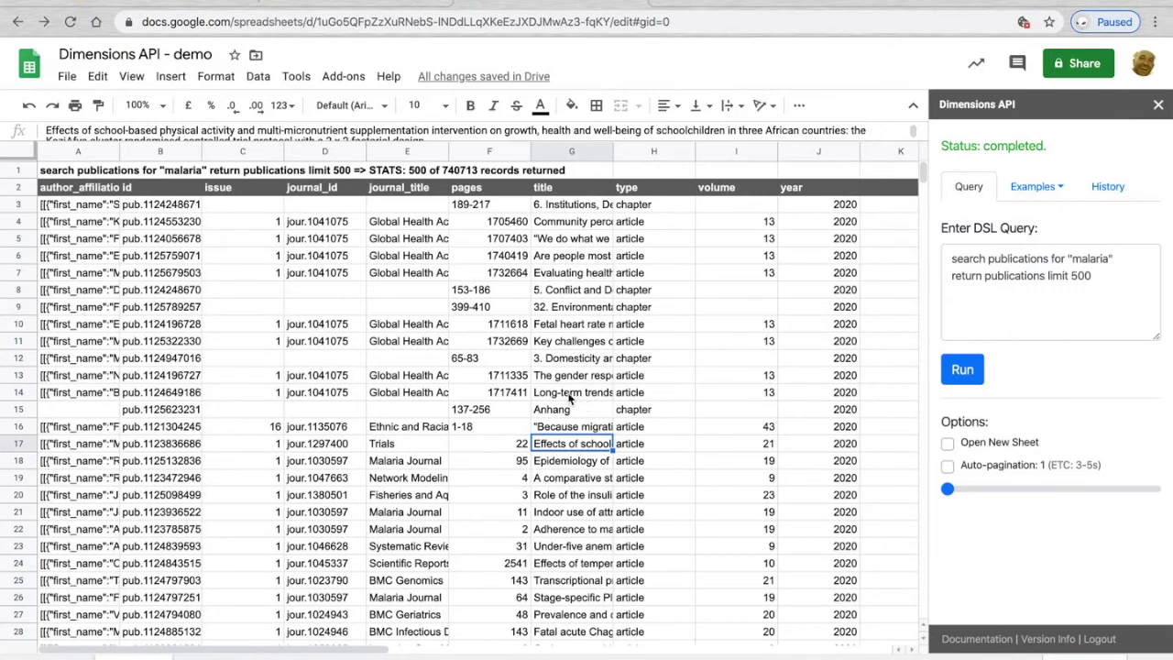
pyautogui.click(1068, 309)
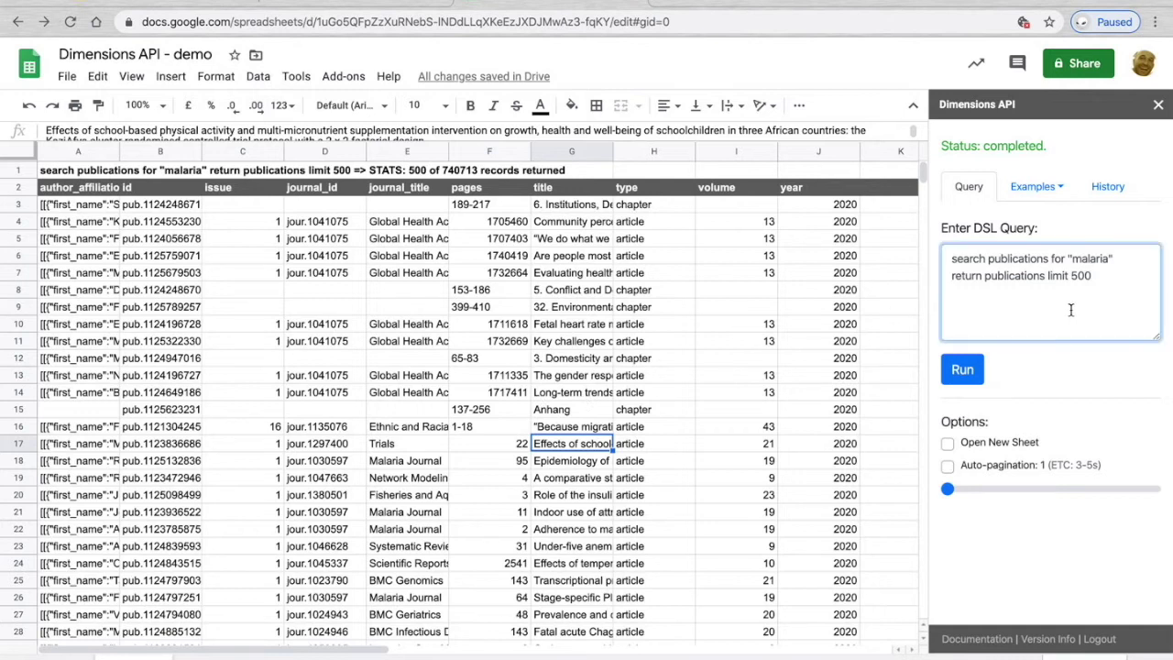
pyautogui.click(1107, 188)
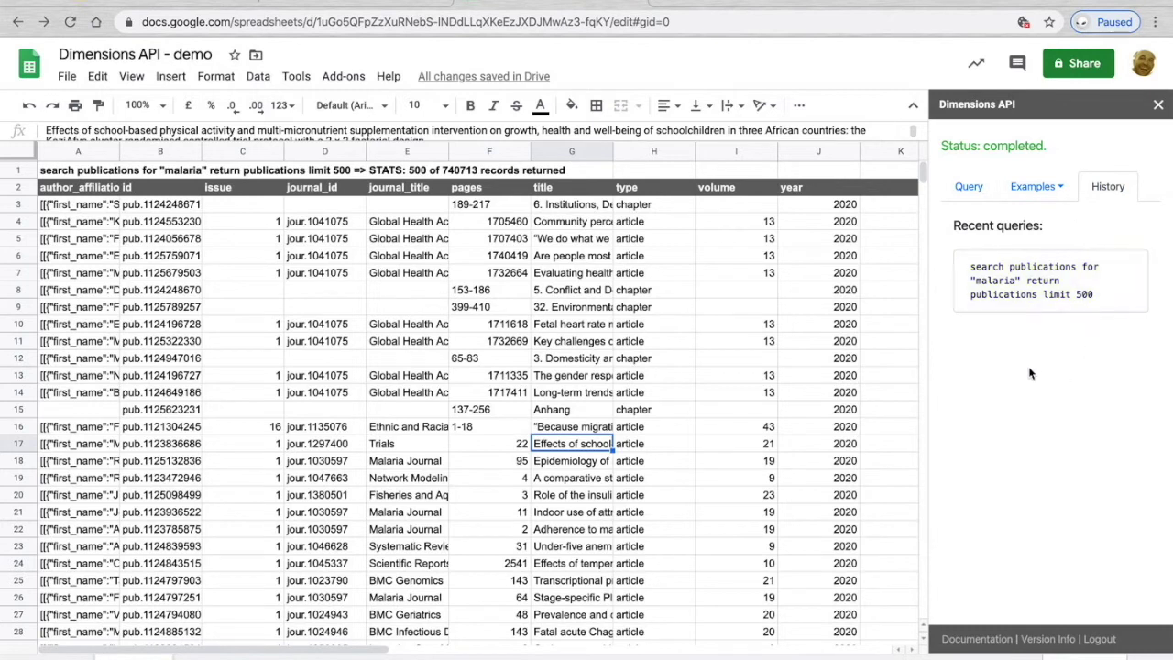
pyautogui.click(966, 191)
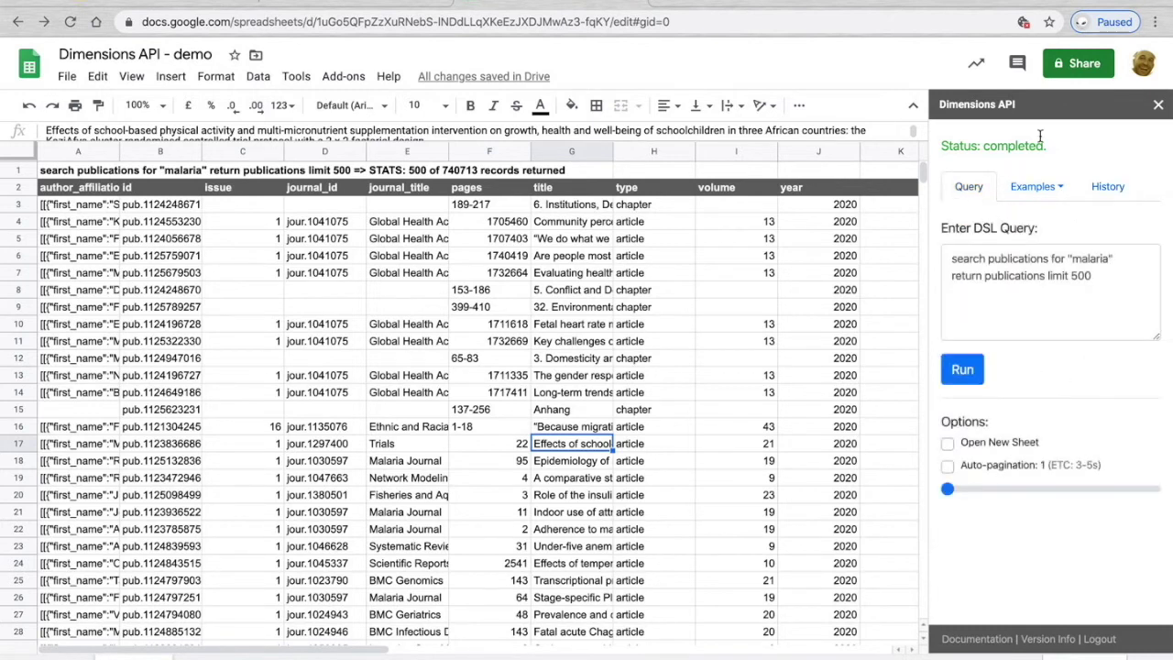
# Set the "malaria" query's limit to 1000 and enable the Open New Sheet option.
pyautogui.click(1053, 313)
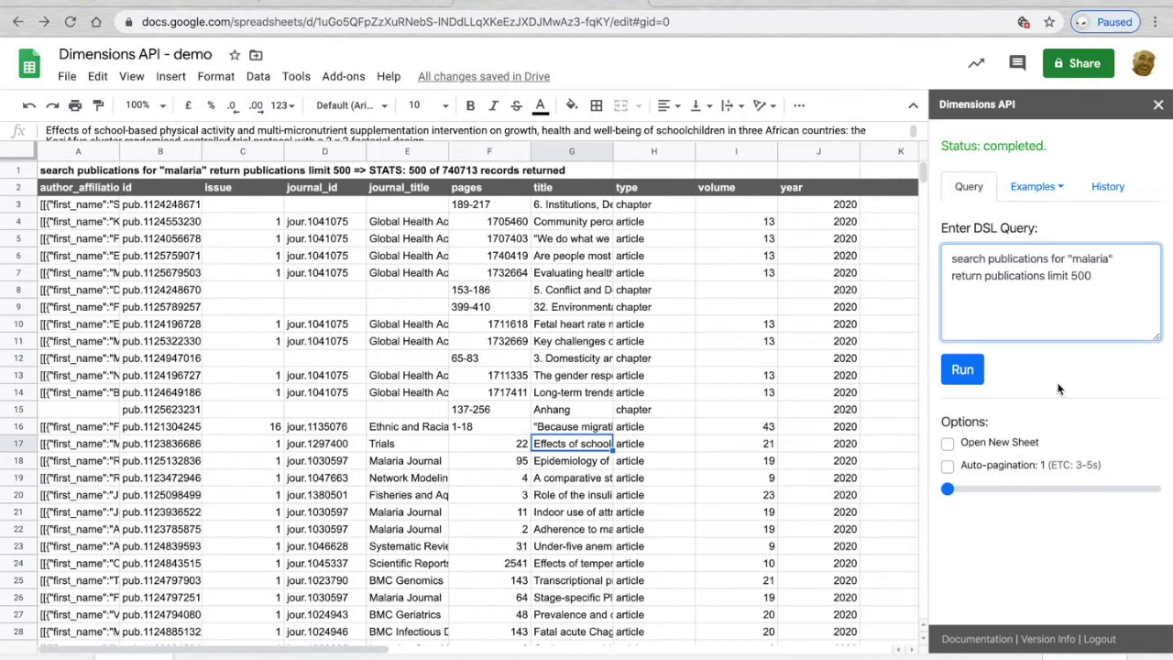
pyautogui.click(1077, 291)
pyautogui.press('BackSpace')
pyautogui.write('1000')
pyautogui.click(998, 443)
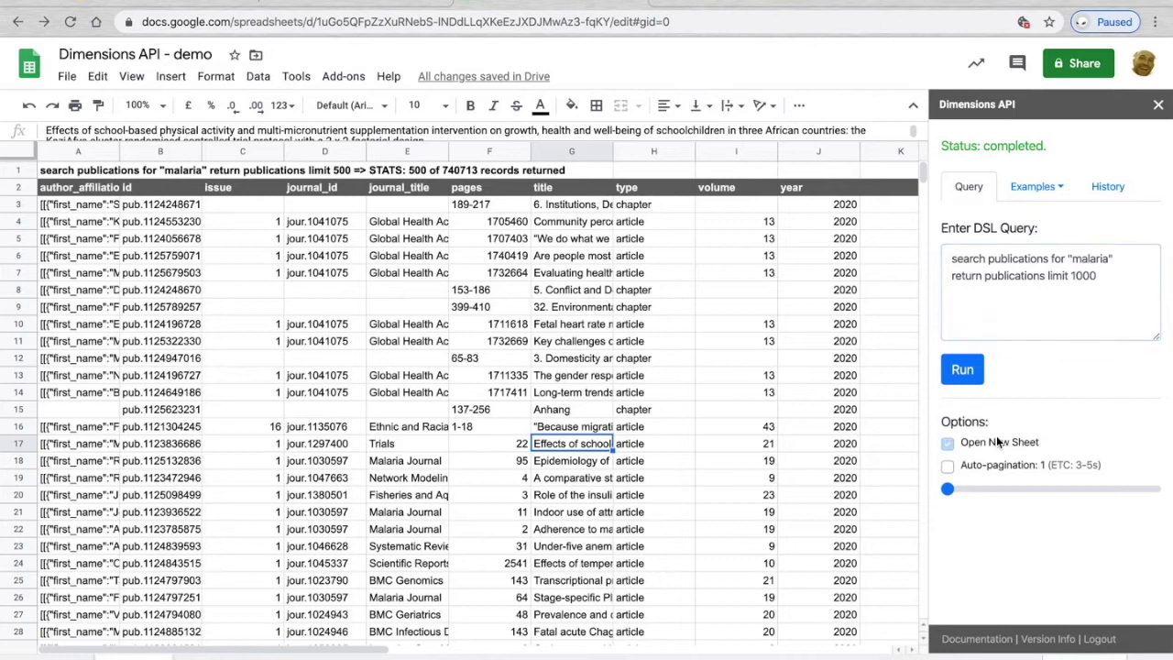
# Put the "malaria" clause on its own line and add the filter where times_cited > 50.
pyautogui.click(1047, 276)
pyautogui.click(1051, 258)
pyautogui.press('Return')
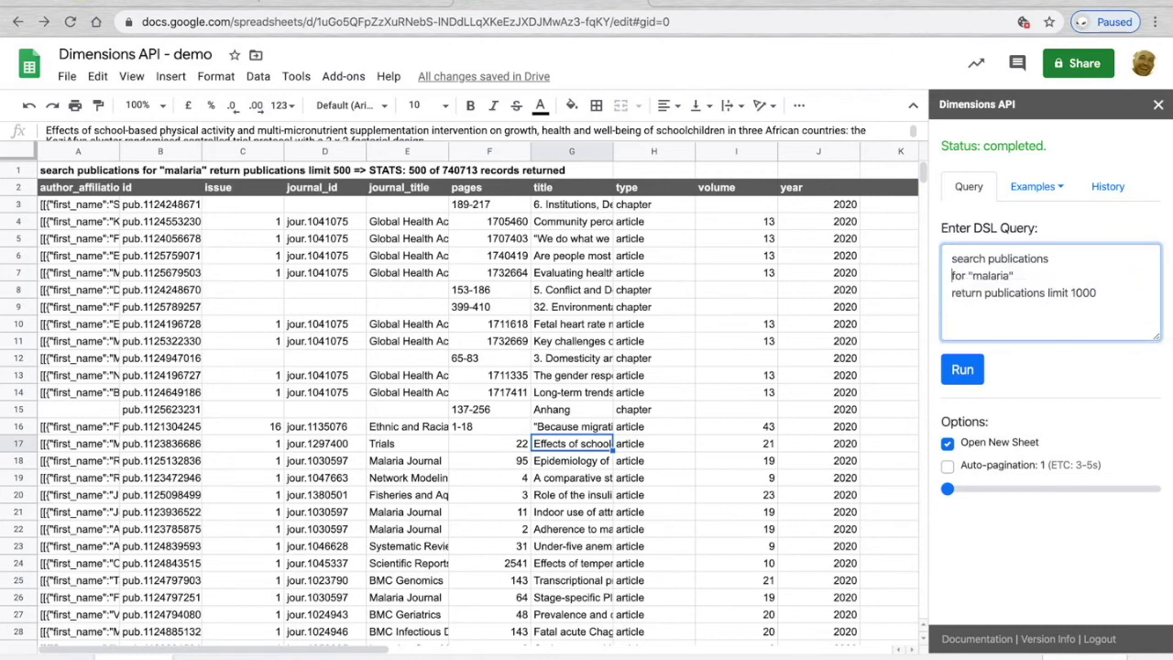
pyautogui.click(1051, 276)
pyautogui.write('where times_cited > 50')
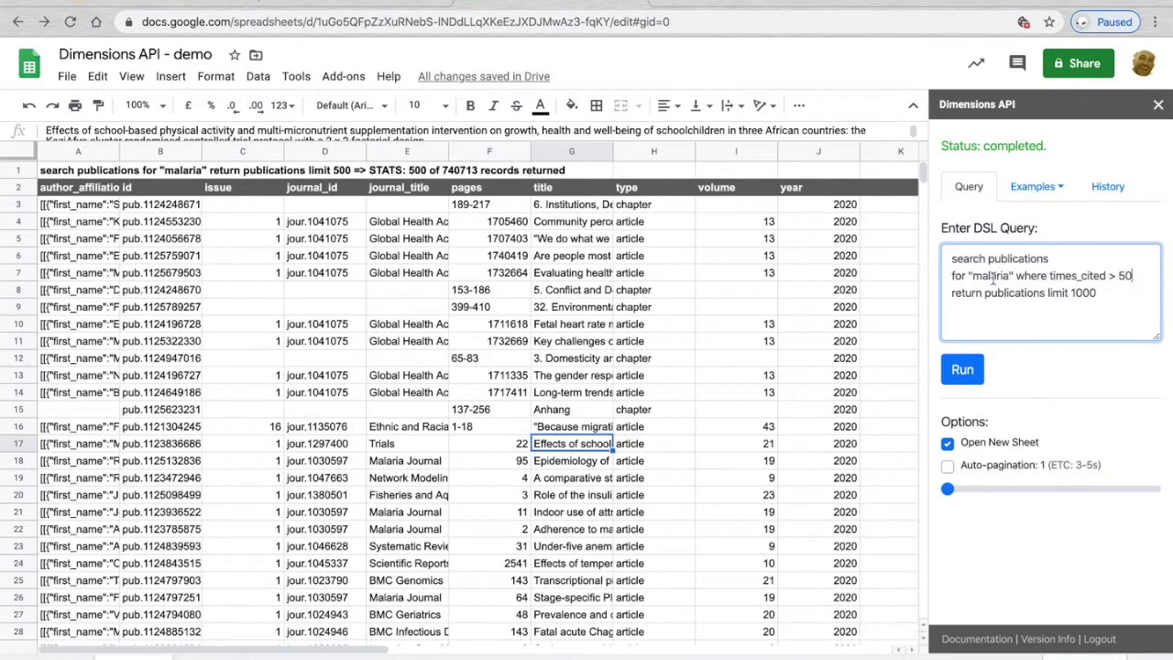
# Run the filtered "malaria" query with limit 1000 into a new sheet.
pyautogui.click(1095, 306)
pyautogui.moveTo(1097, 294); pyautogui.dragTo(1048, 292)
pyautogui.click(1062, 328)
pyautogui.click(964, 376)
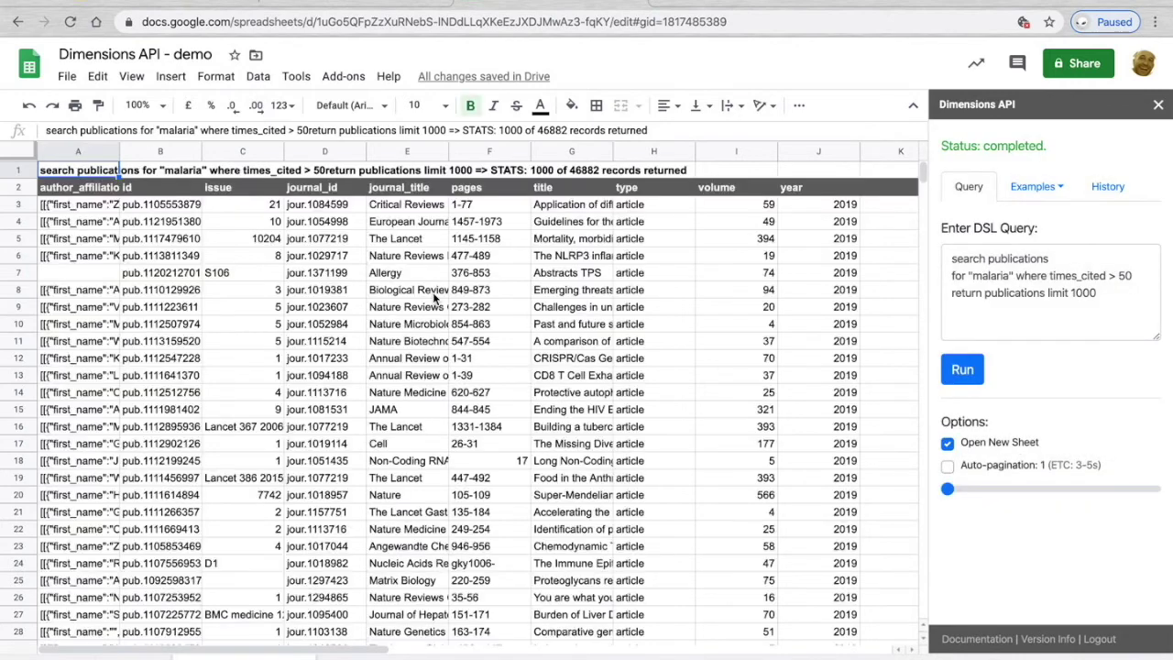
# Look through the filtered query's results, checking the first record's columns and the rows down to the end of the sheet.
pyautogui.click(403, 291)
pyautogui.click(83, 209)
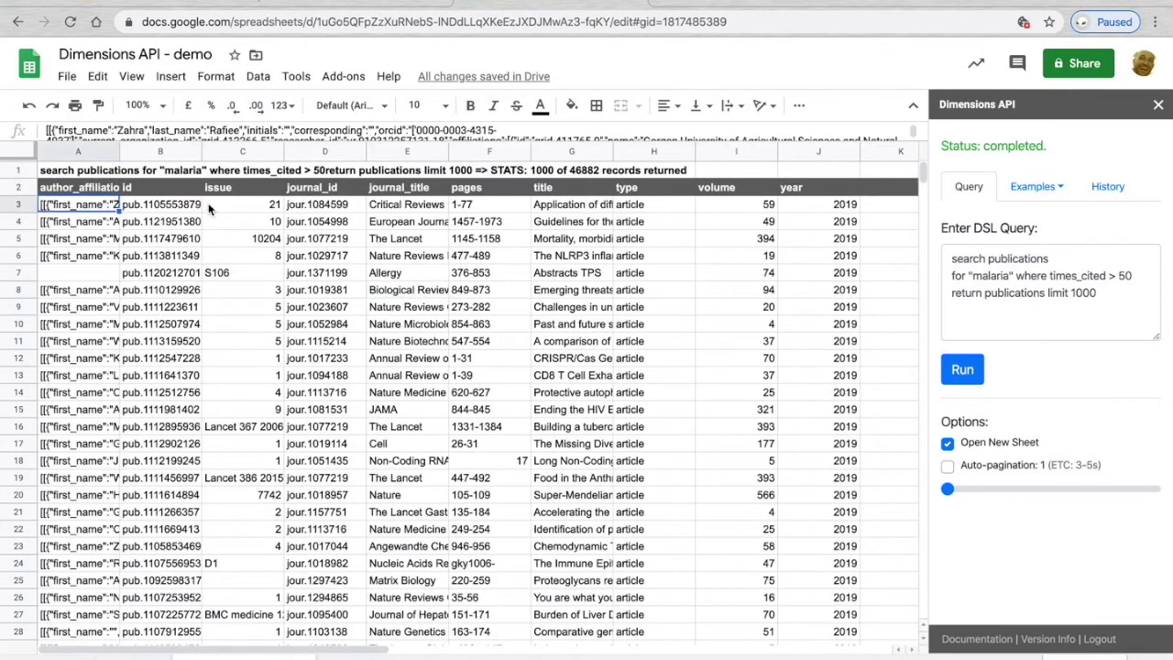
pyautogui.click(182, 210)
pyautogui.click(244, 207)
pyautogui.click(306, 211)
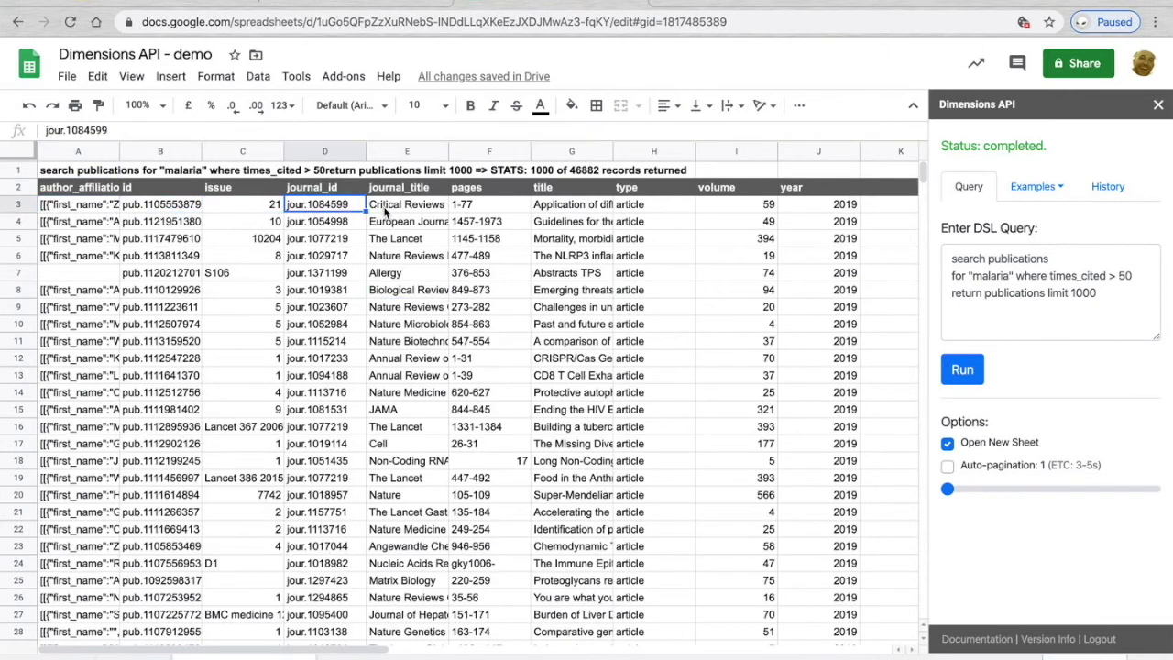
pyautogui.click(438, 209)
pyautogui.click(482, 203)
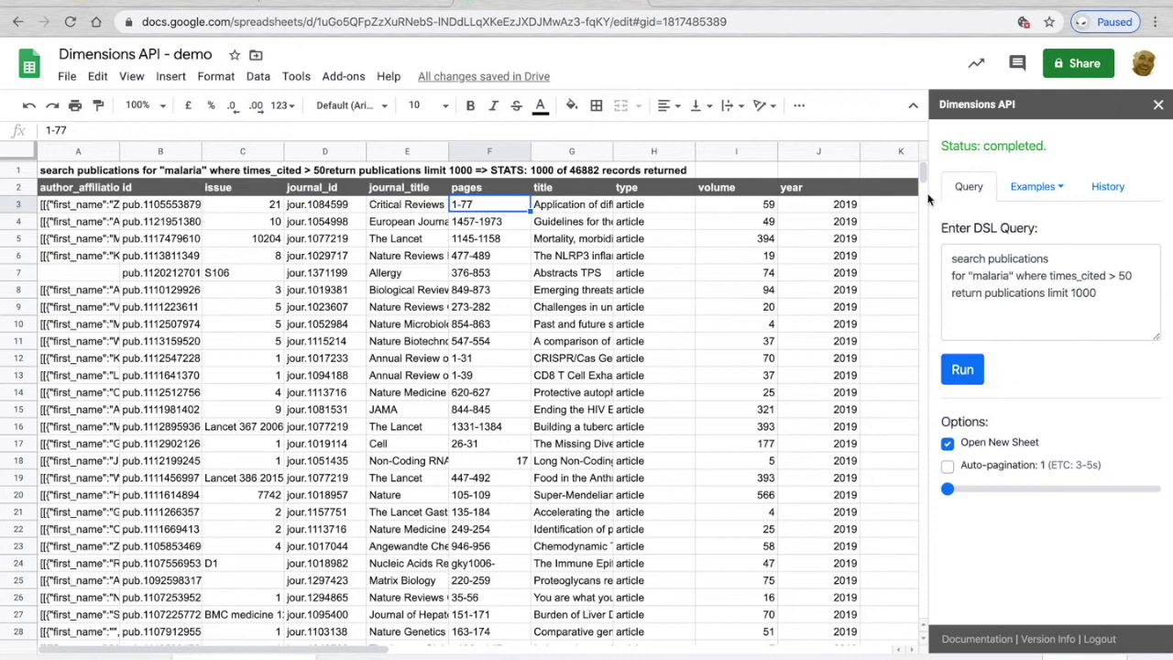
pyautogui.moveTo(925, 171); pyautogui.dragTo(879, 641)
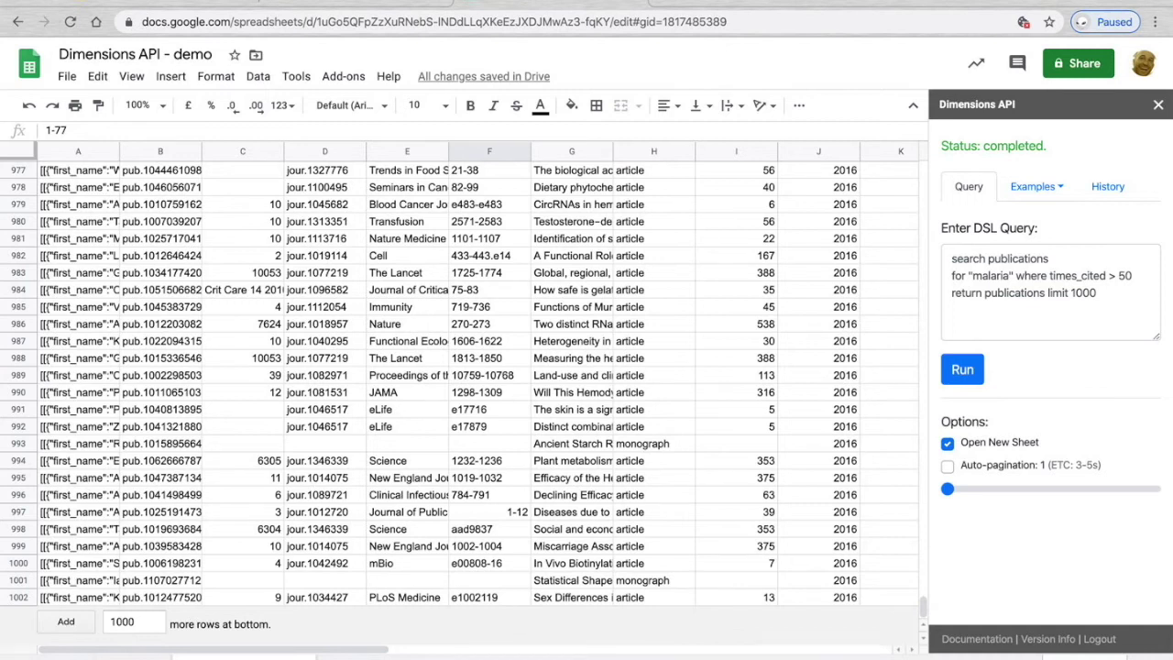
pyautogui.moveTo(924, 608); pyautogui.dragTo(901, 154)
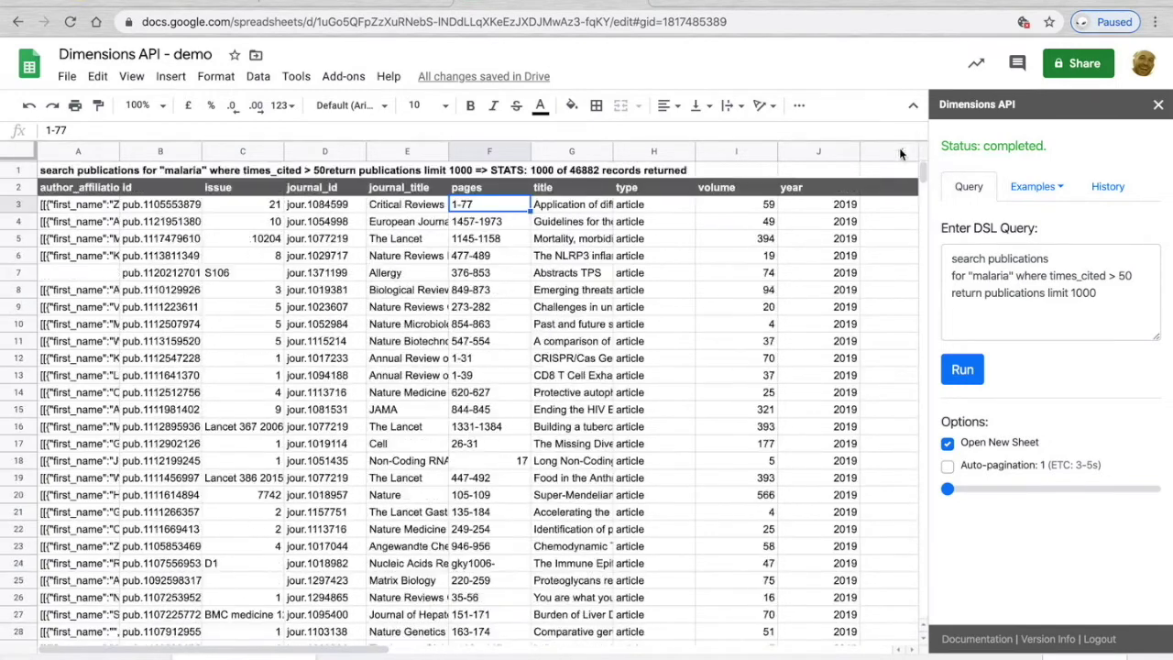
# Add skip 1000 after the limit 1000 clause in the query.
pyautogui.click(1032, 283)
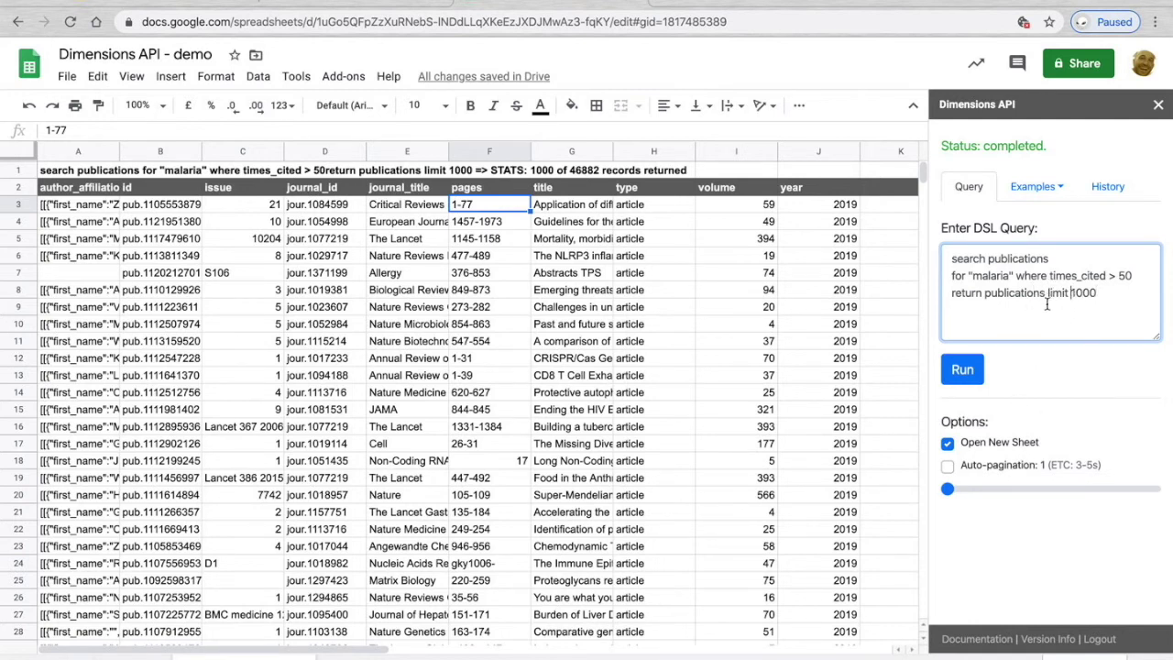
pyautogui.moveTo(1098, 292); pyautogui.dragTo(1046, 296)
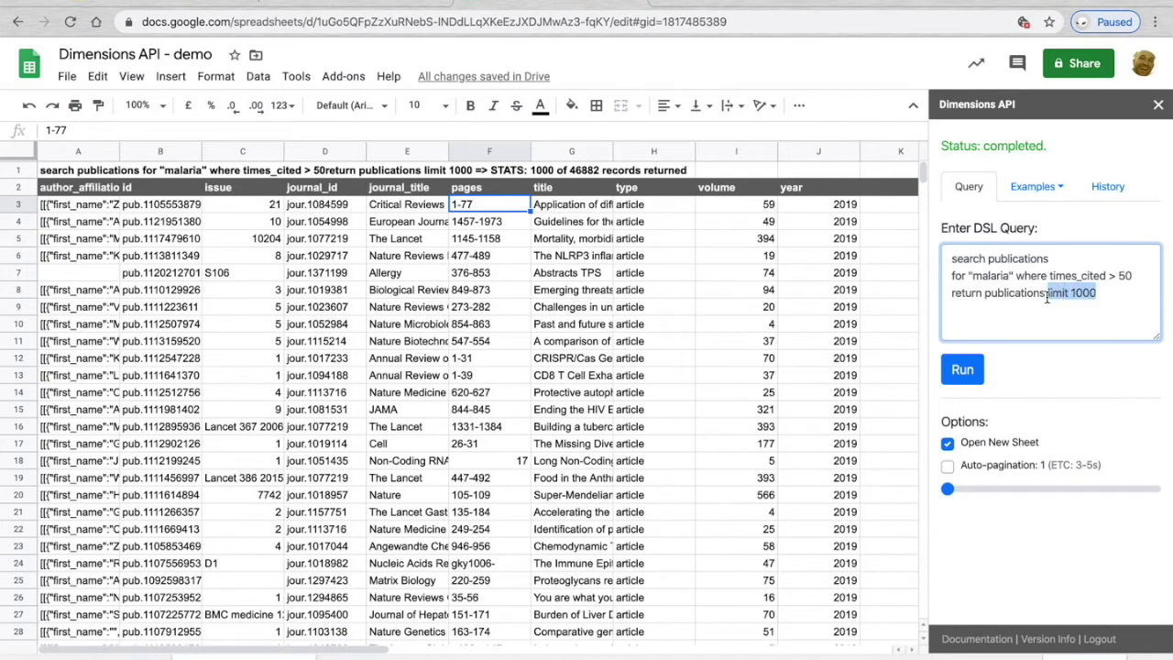
pyautogui.click(1105, 294)
pyautogui.write('skip')
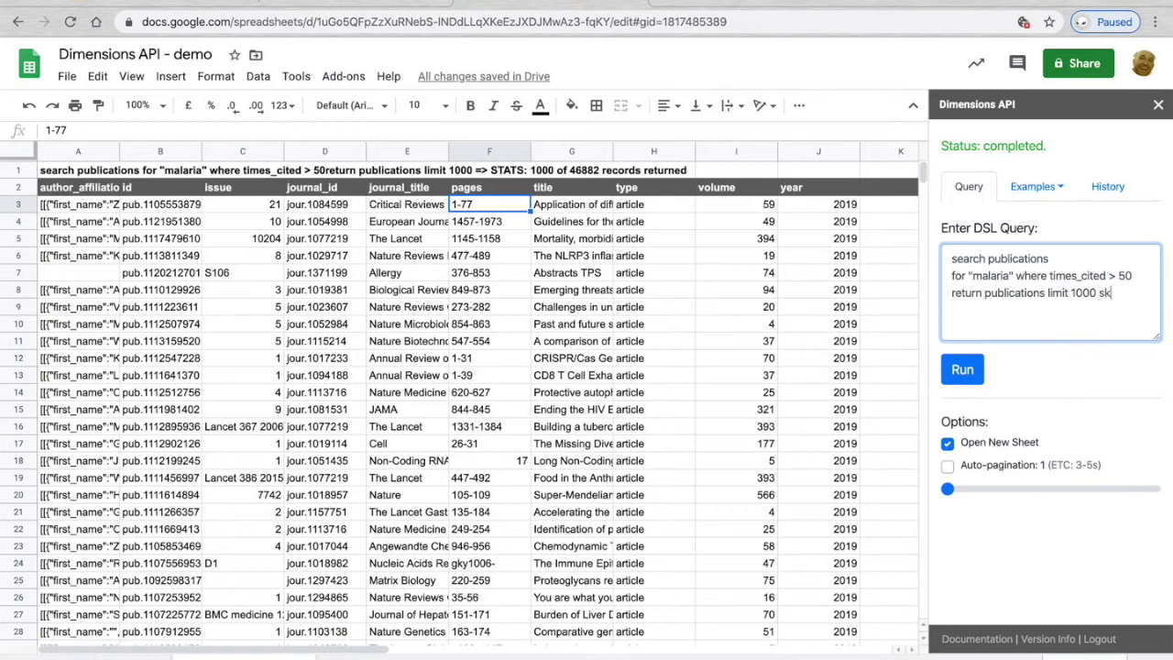
pyautogui.write(' 1000')
# Remove the limit and skip clauses from the query and enable auto-pagination with 3 iterations.
pyautogui.moveTo(1047, 292); pyautogui.dragTo(1064, 327)
pyautogui.press('BackSpace')
pyautogui.click(989, 467)
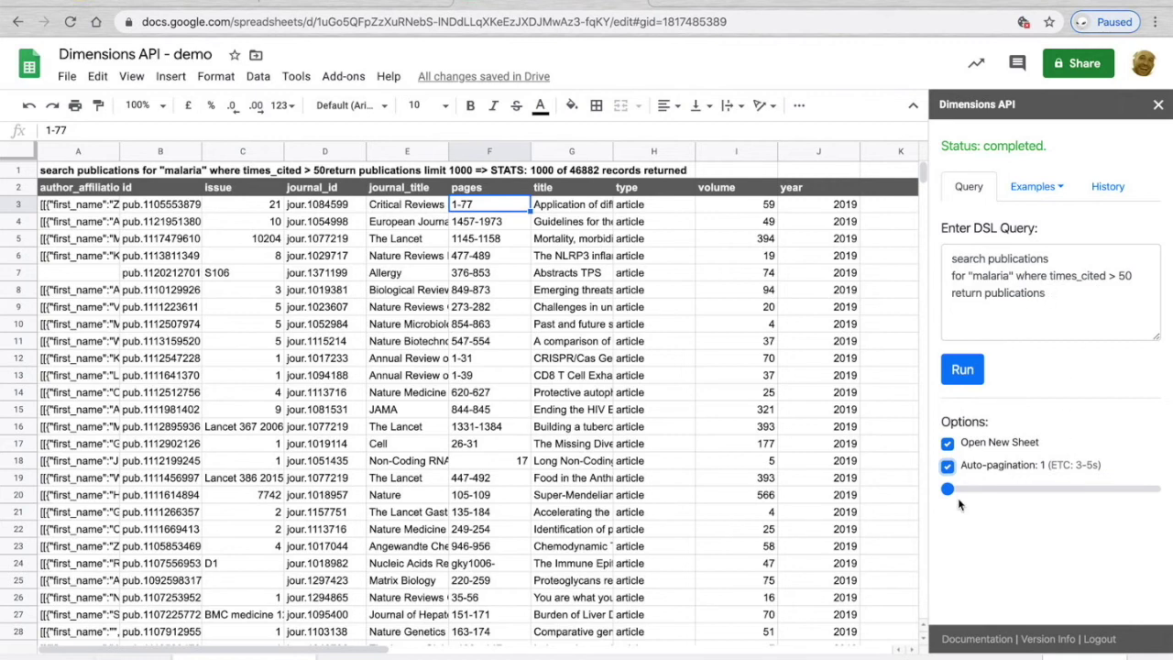
pyautogui.moveTo(948, 490); pyautogui.dragTo(962, 490)
# Run the auto-paginated "malaria" query for publications with times_cited > 50 into a new sheet.
pyautogui.moveTo(1049, 295); pyautogui.dragTo(944, 259)
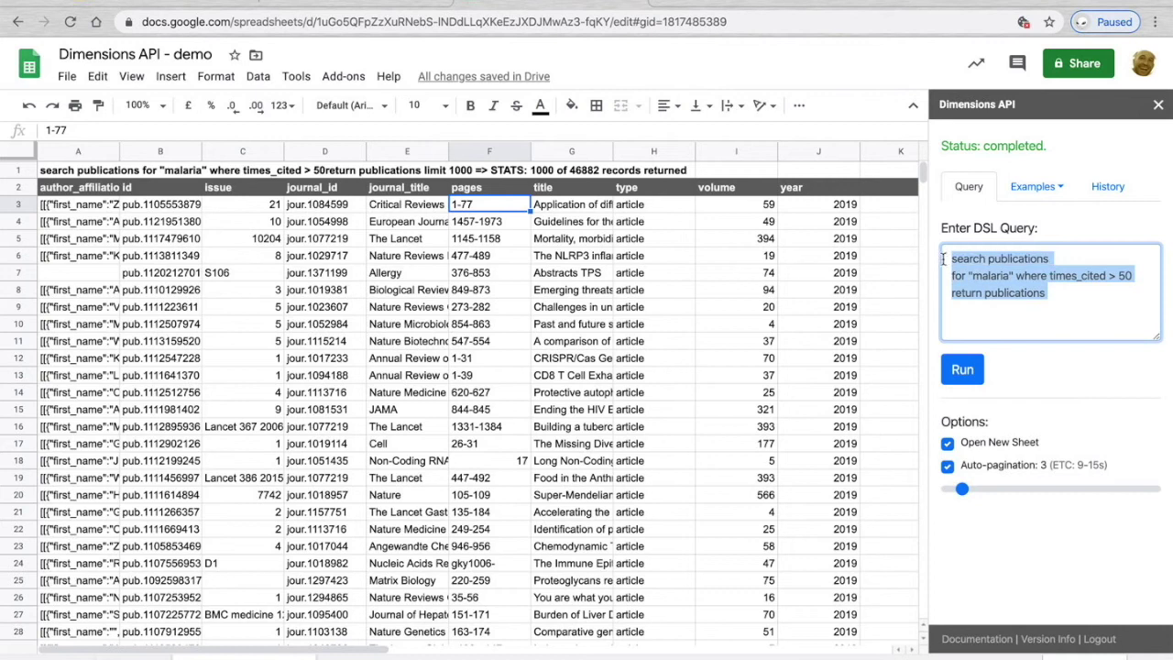
pyautogui.click(1060, 297)
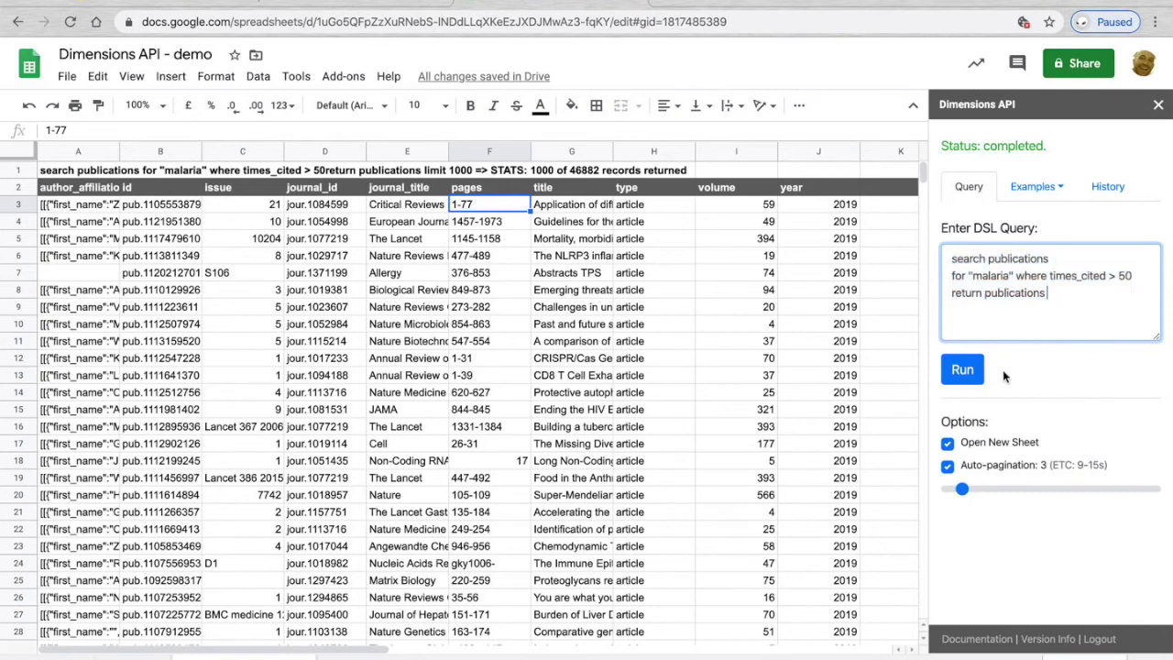
pyautogui.click(966, 378)
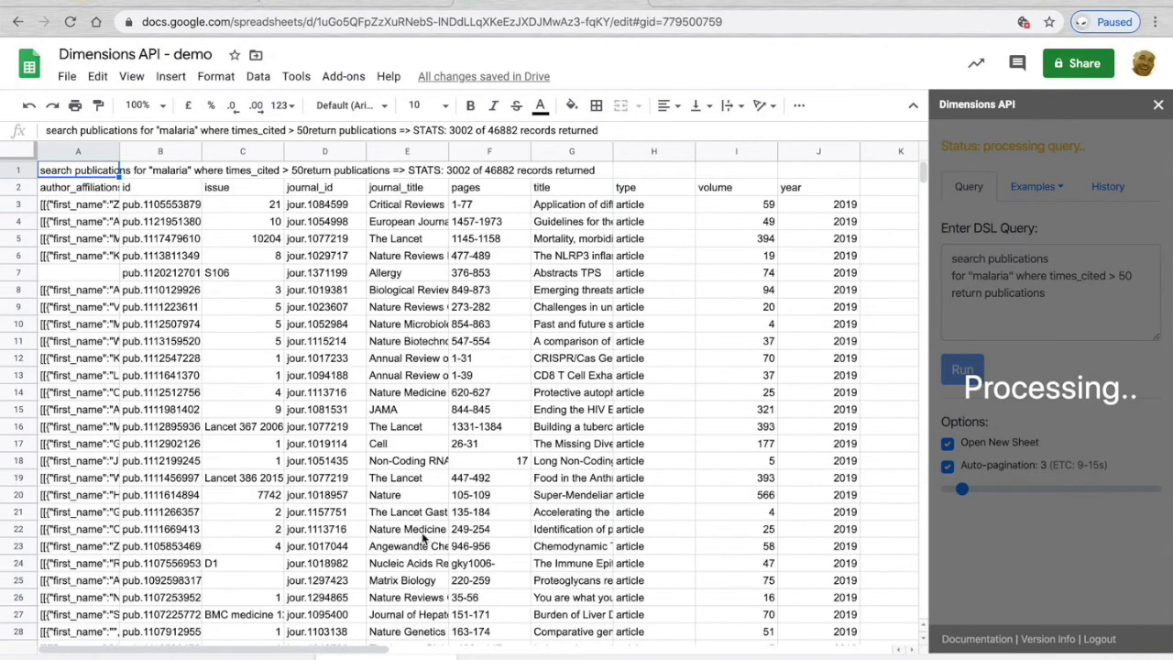
# Look through the publication rows returned by the auto-paginated query.
pyautogui.click(424, 532)
pyautogui.scroll(-20, 905, 294)
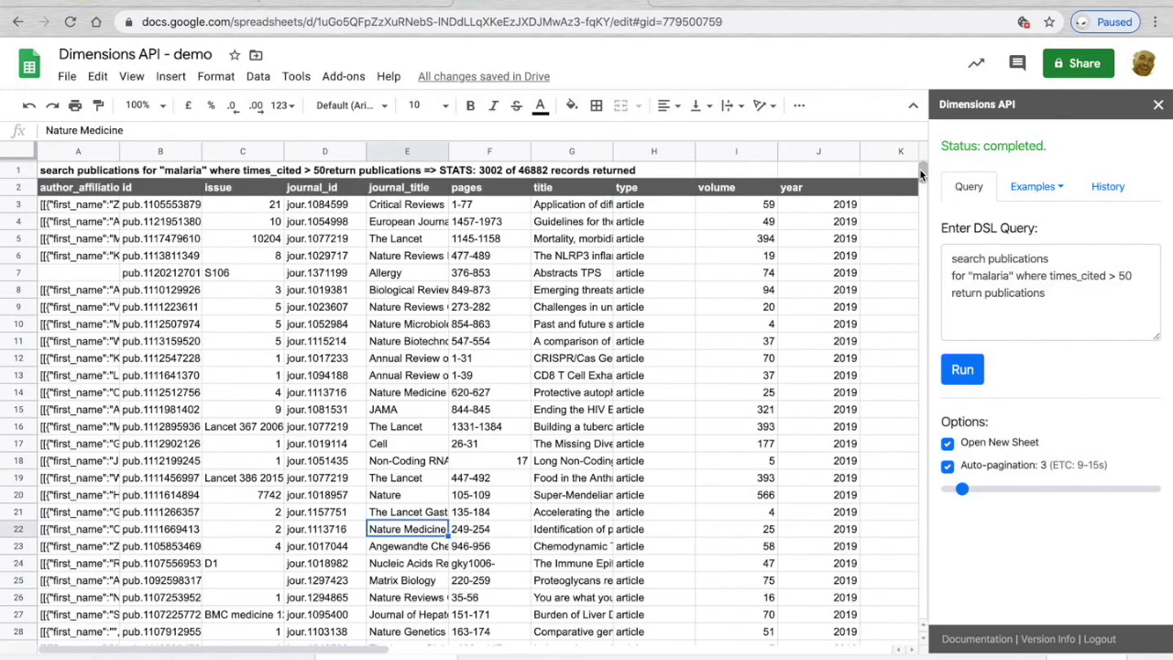
pyautogui.moveTo(922, 189); pyautogui.dragTo(934, 119)
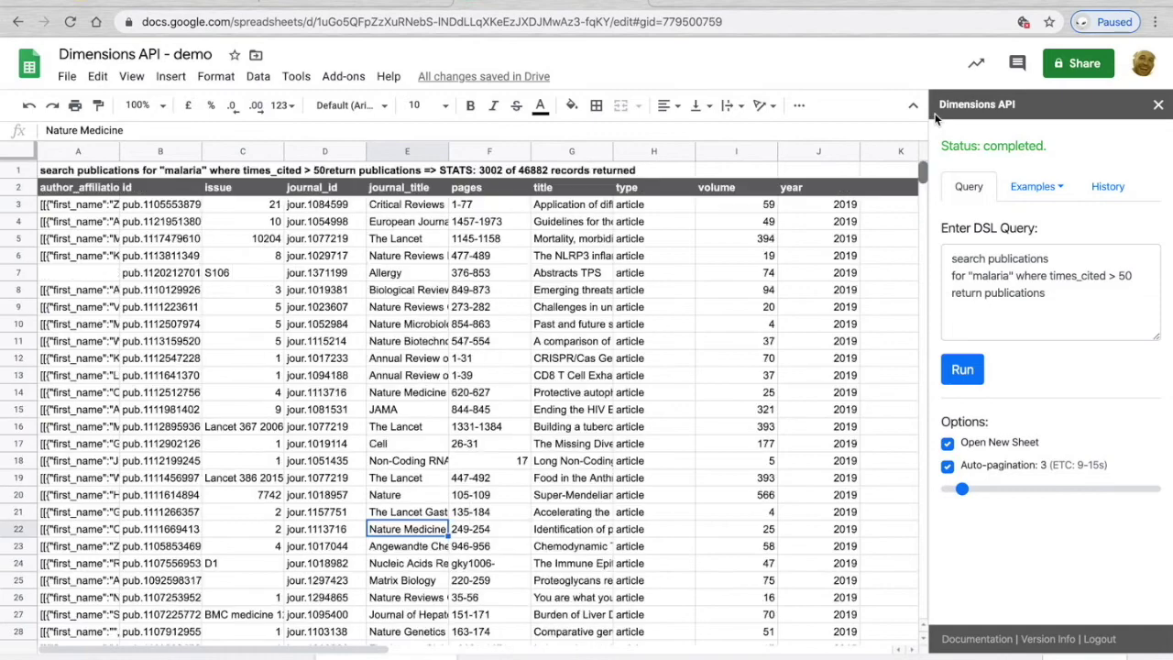
pyautogui.click(519, 448)
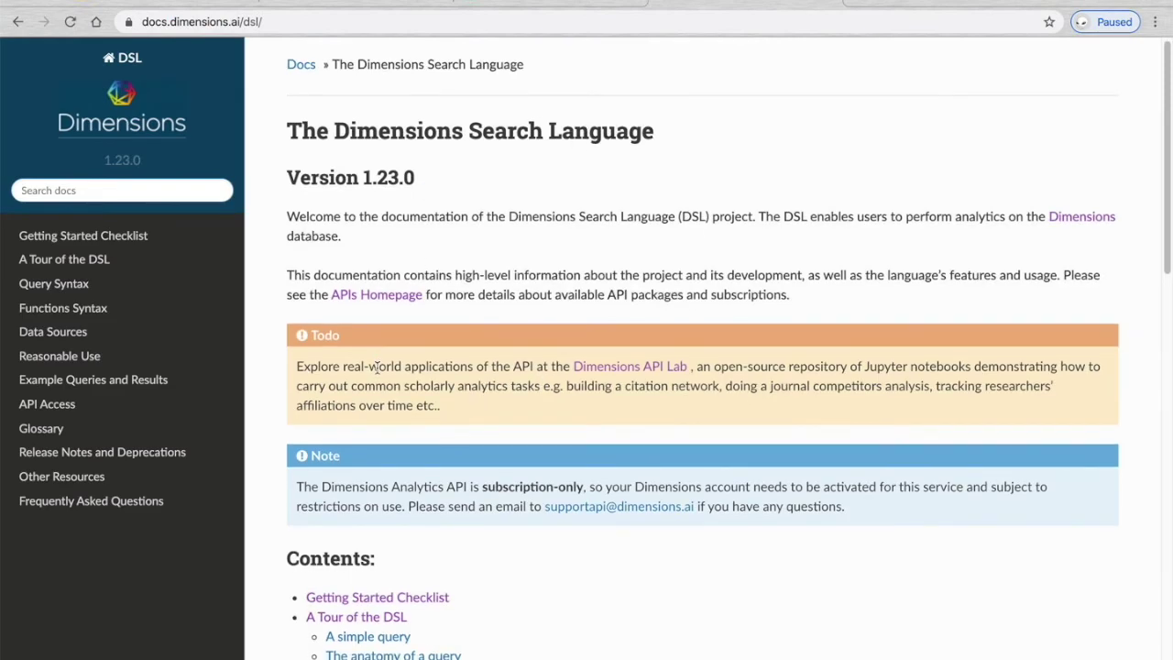
# Open docs.dimensions.ai/dsl/gsheets.html and skim the documentation of the API Connector for Google Sheets.
pyautogui.click(299, 25)
pyautogui.click(299, 26)
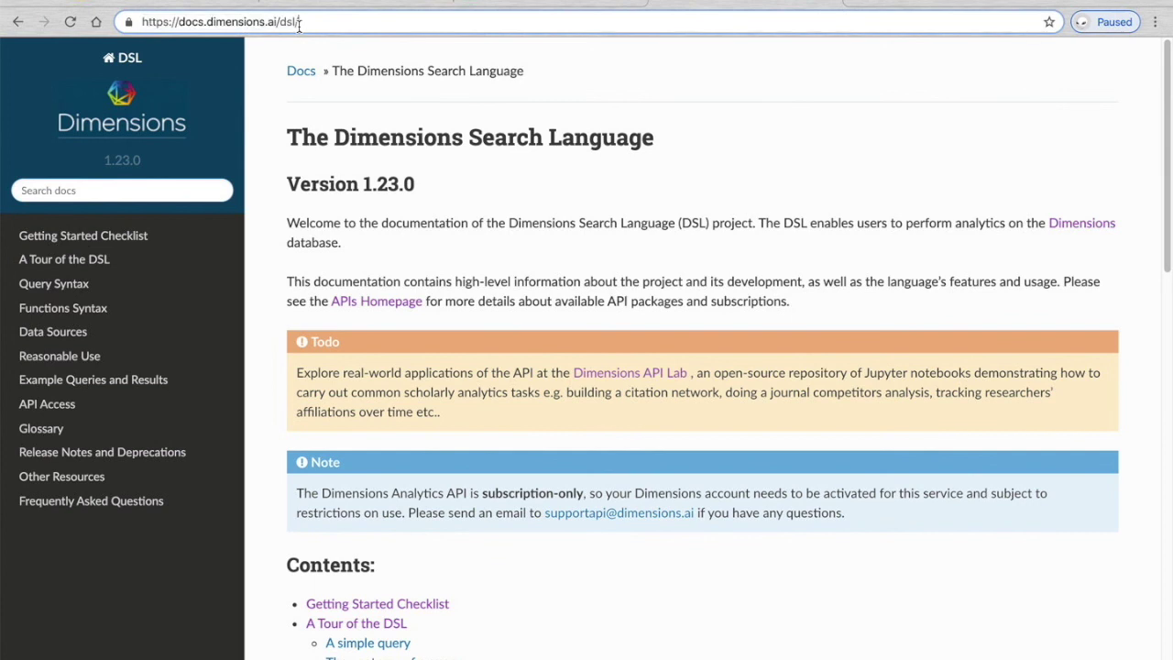
pyautogui.write('g')
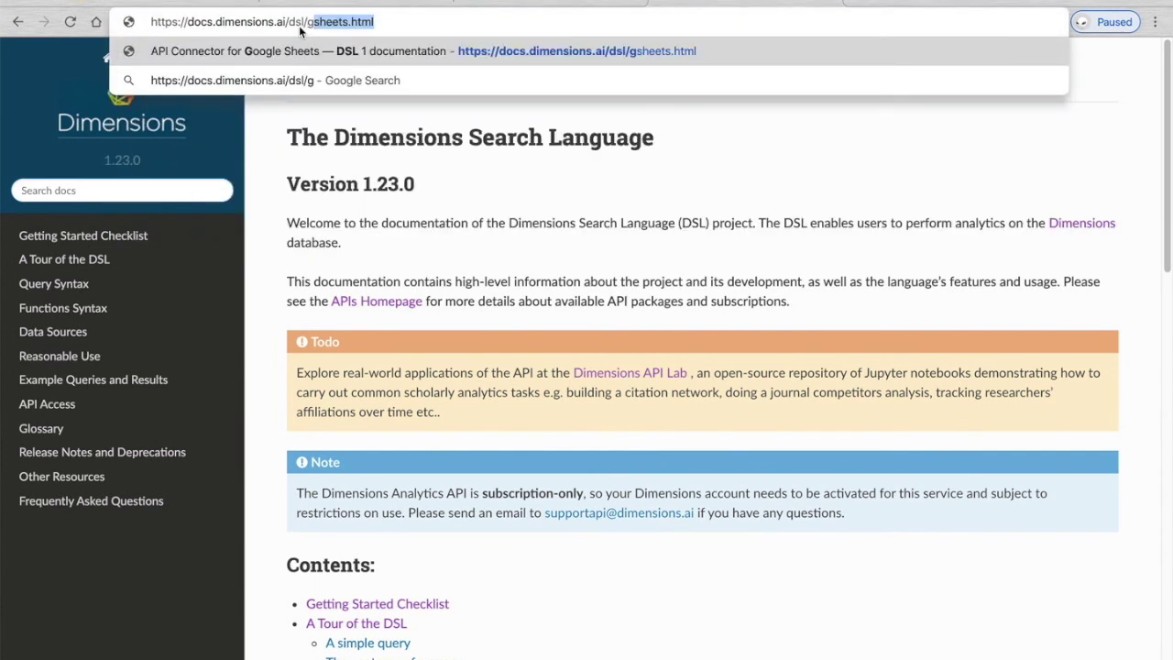
pyautogui.write('sheets.')
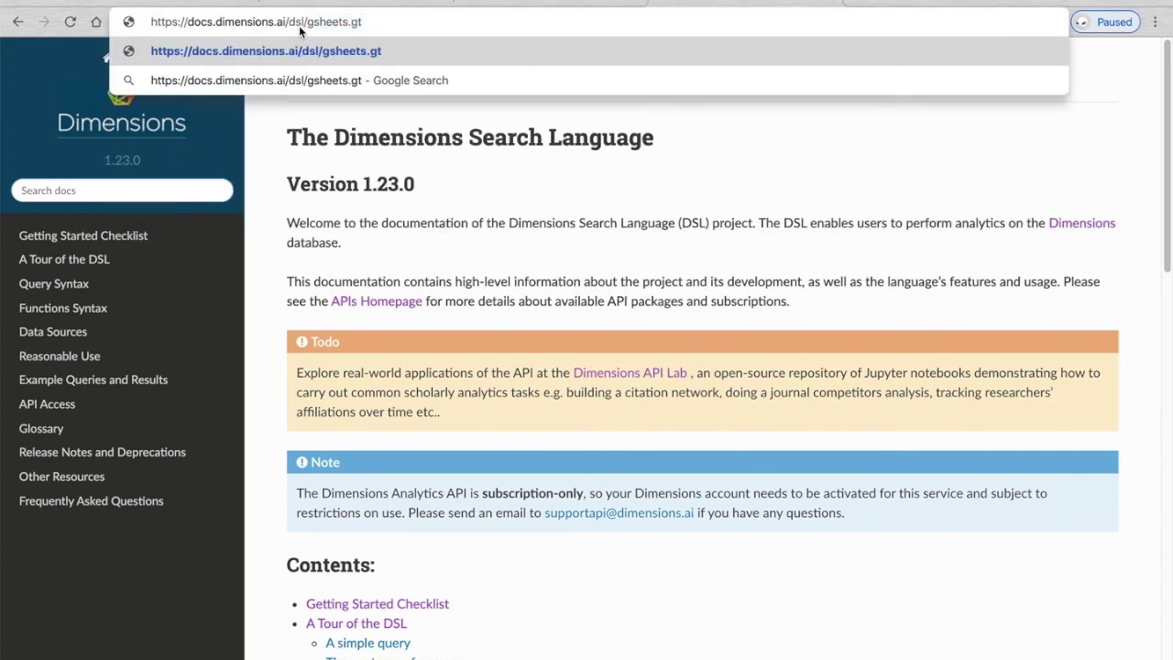
pyautogui.write('html')
pyautogui.press('Return')
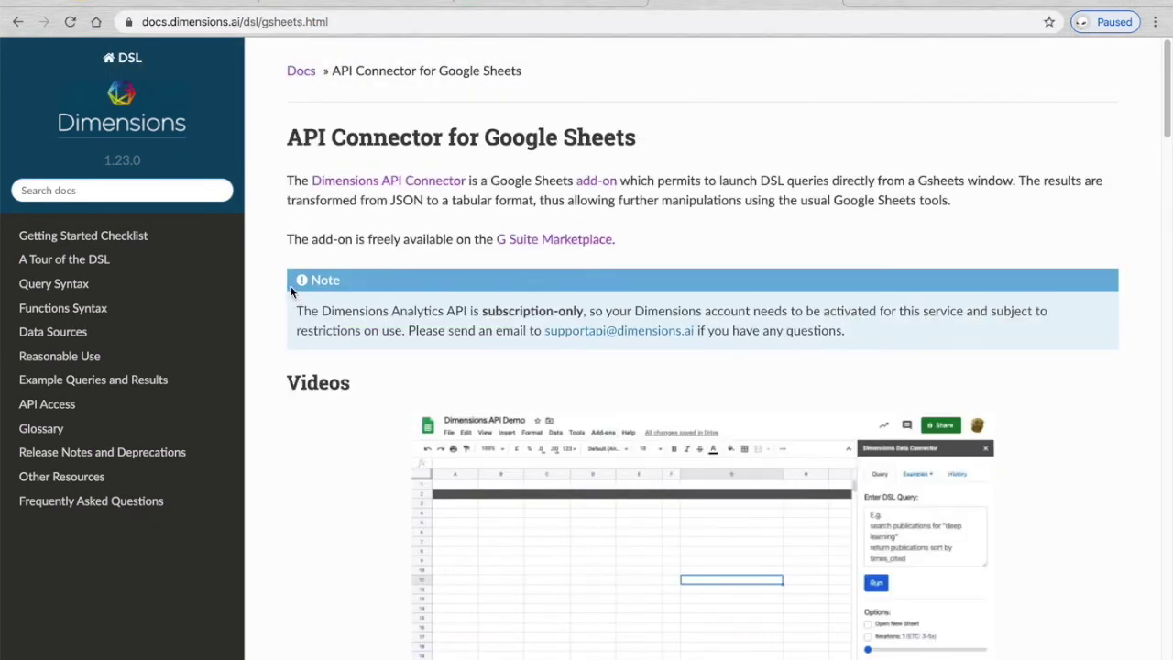
pyautogui.scroll(-3, 293, 293)
pyautogui.scroll(3, 294, 295)
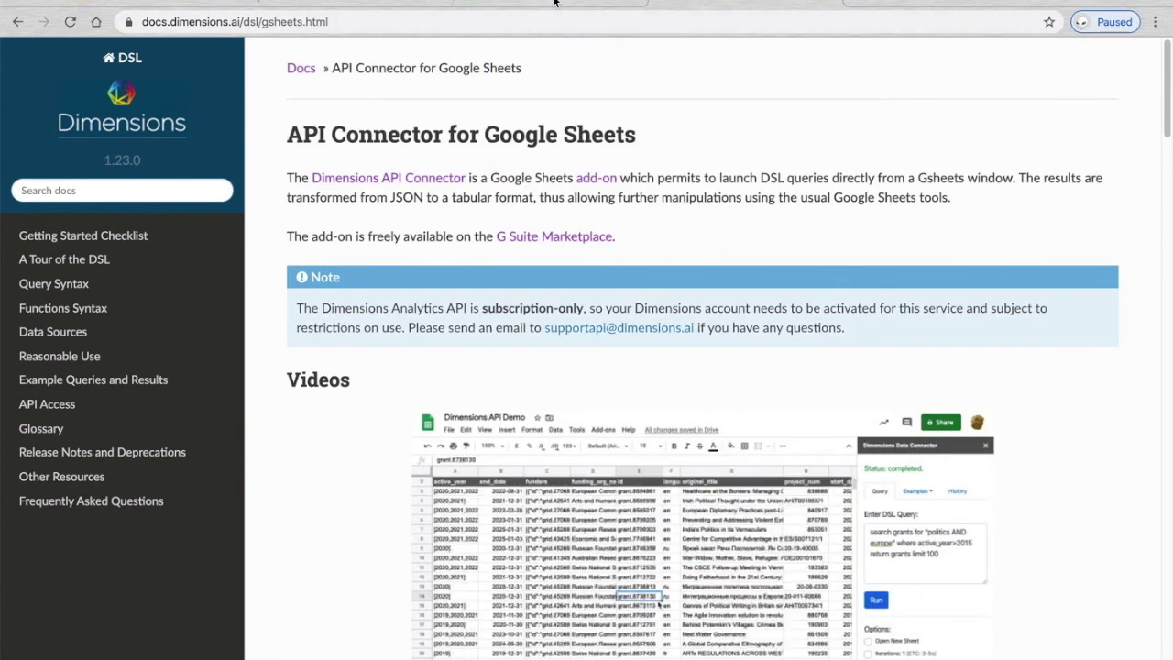
# Switch to the "api - gsheets - video -slides" presentation in Google Slides and present it from the Summary slide.
pyautogui.click(188, 3)
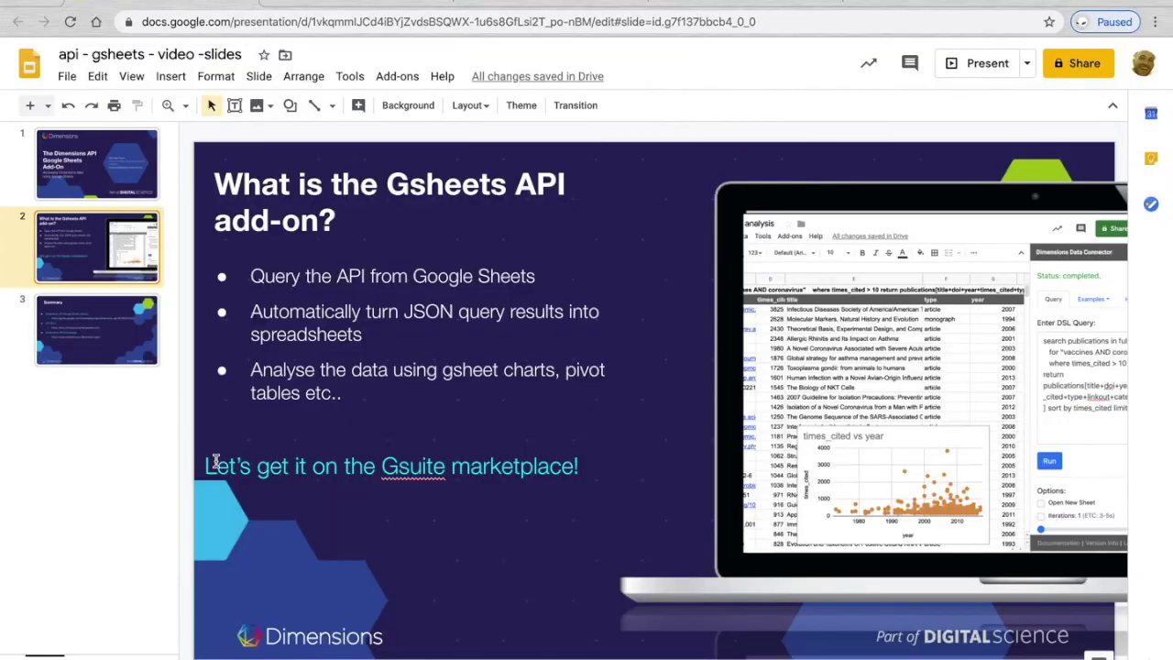
pyautogui.click(116, 349)
pyautogui.click(996, 65)
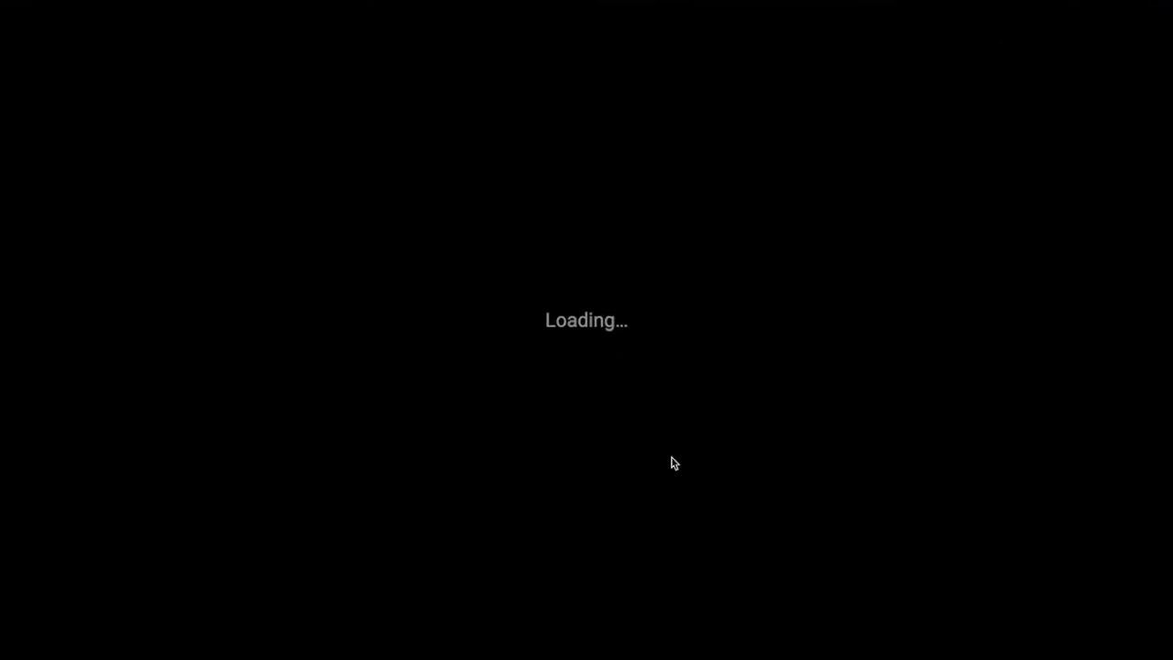